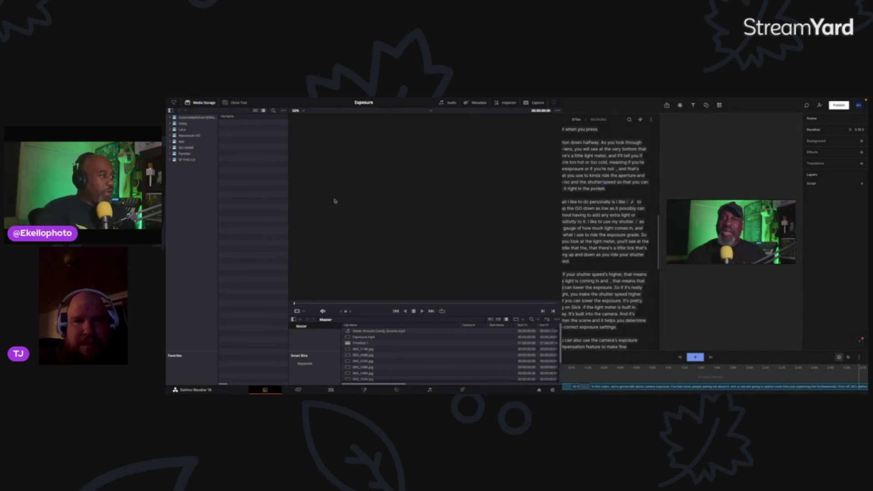
- Switch to the Cut page and widen Resolve beyond the Descript transcript window
mouse_move(268, 99)
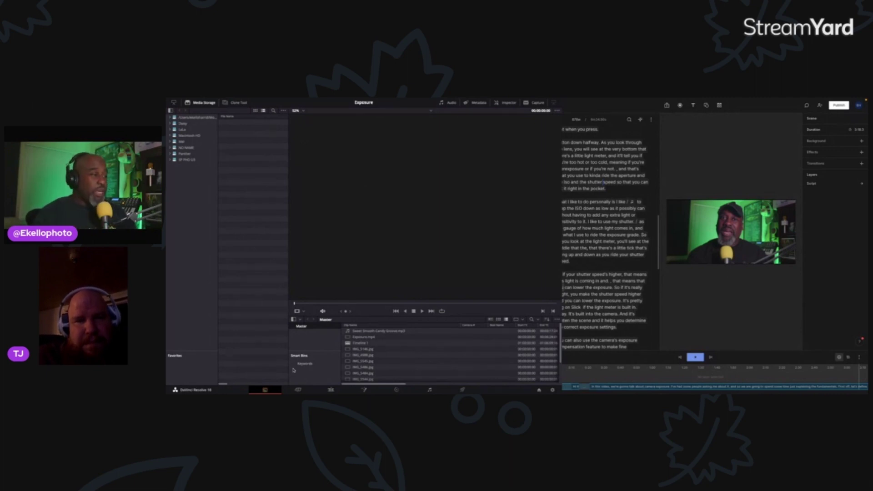
left_click(297, 390)
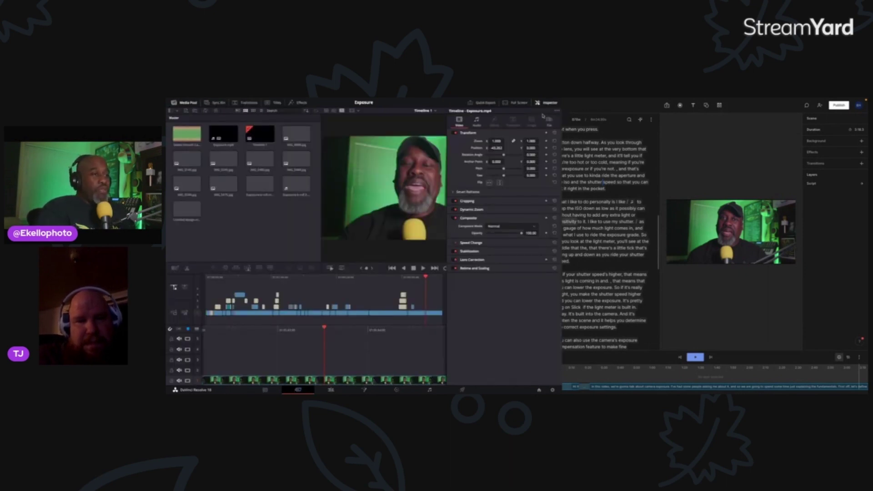
left_click_drag(564, 149, 518, 185)
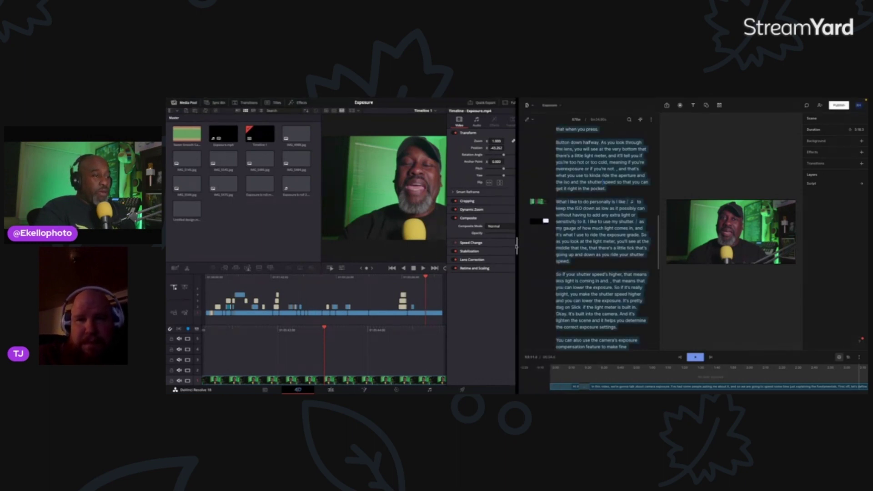
left_click_drag(517, 245, 668, 246)
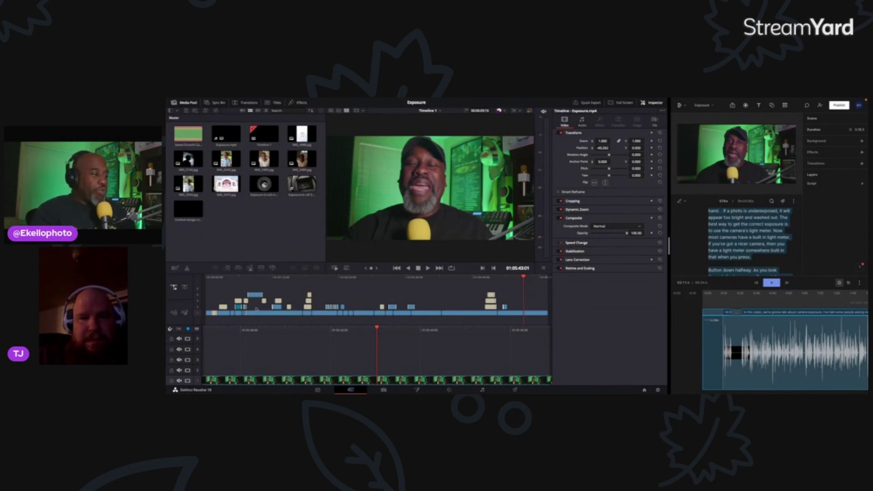
- Move the playhead to the start of the edit at the EKELLOPHOTO title
left_click_drag(217, 277, 282, 287)
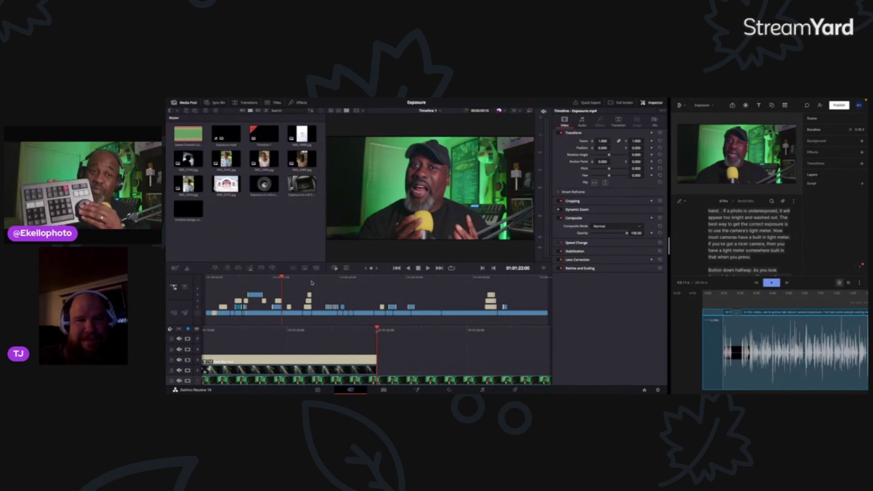
- Play the edit onward past the Aperture title to the Camera Exposure lens graphic
key("space")
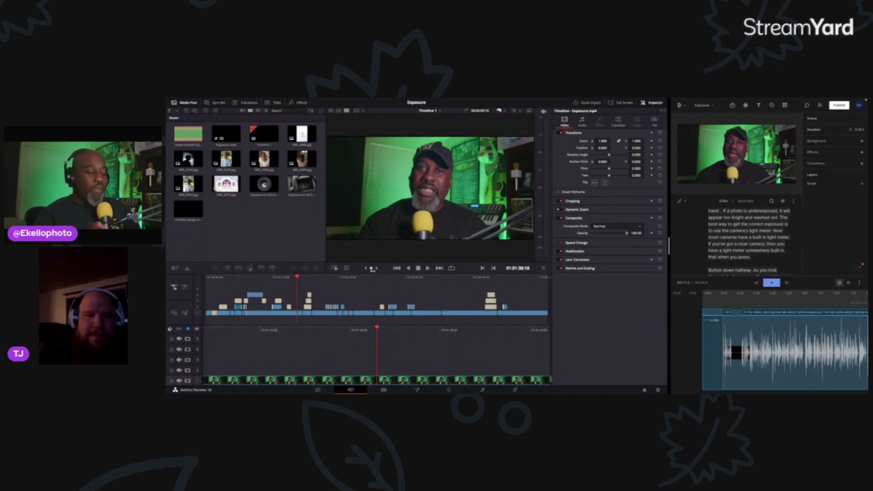
key("space")
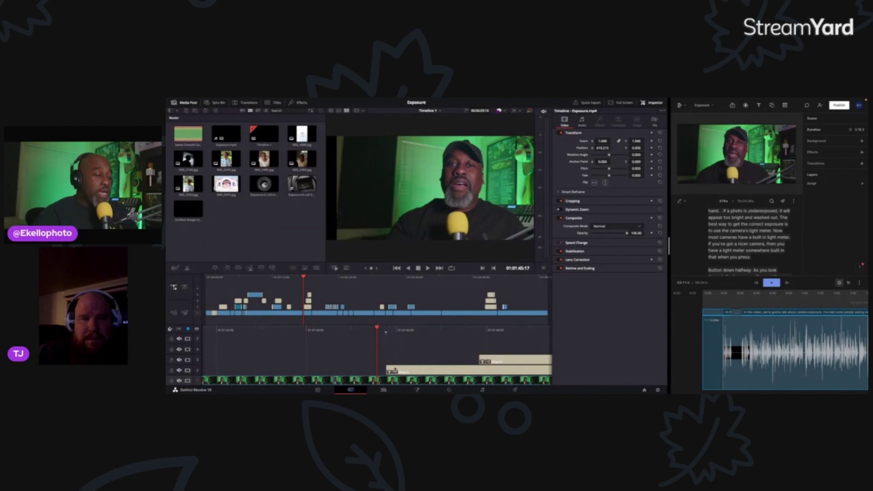
key("space")
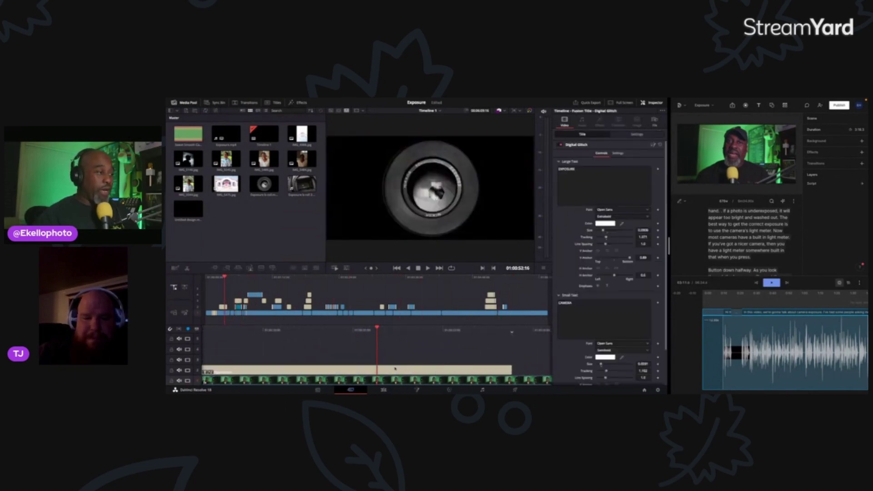
- Fast-forward, stop, and play the host's talking-head footage near 01:01:59
key("l")
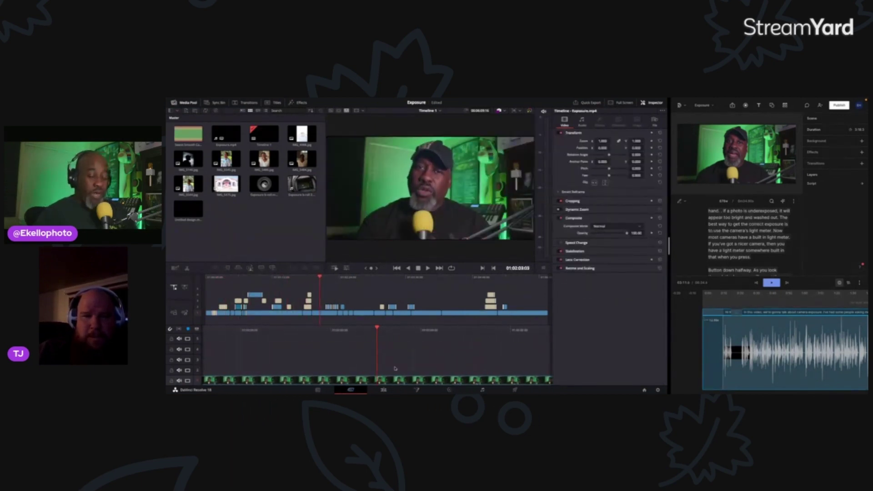
key("k")
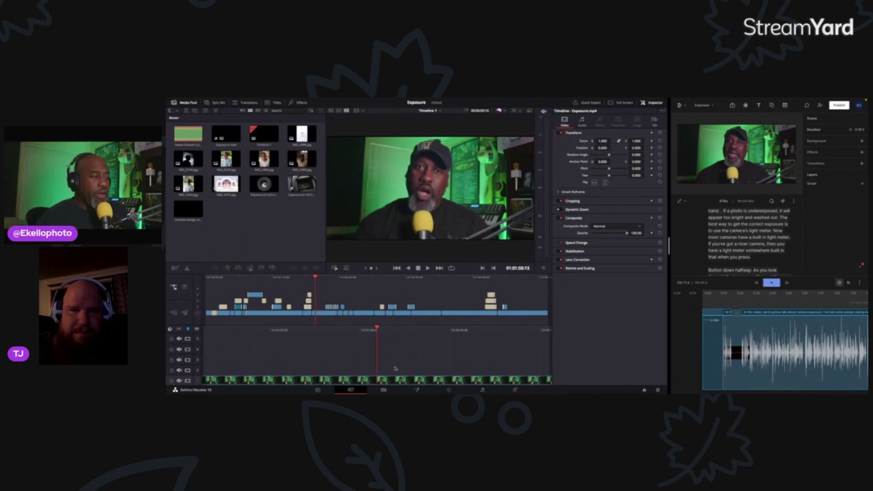
key("l")
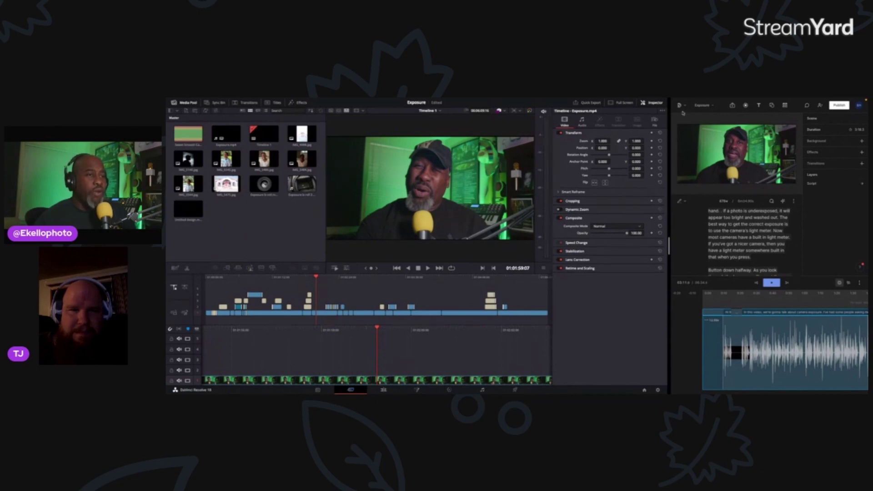
- Close the Inspector to enlarge the viewer and scroll the timeline back to the title clips
left_click(655, 103)
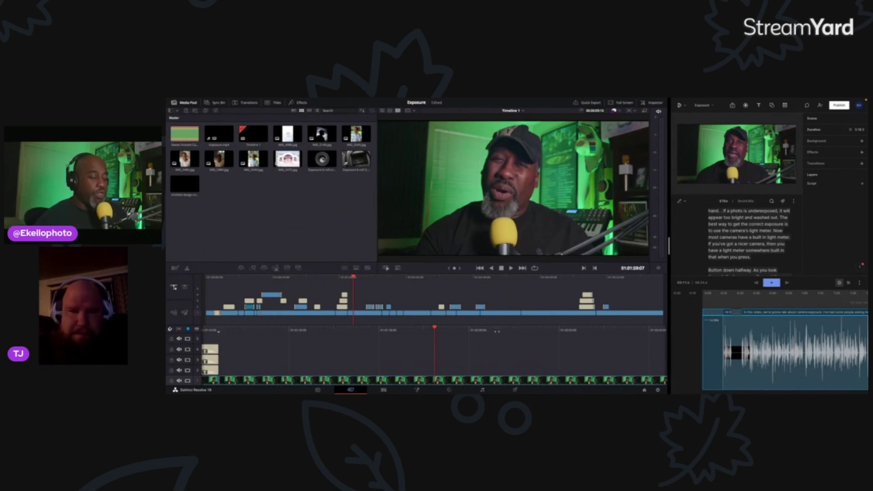
scroll(434, 359, "up", 5)
scroll(434, 359, "up", 10)
scroll(434, 360, "up", 2)
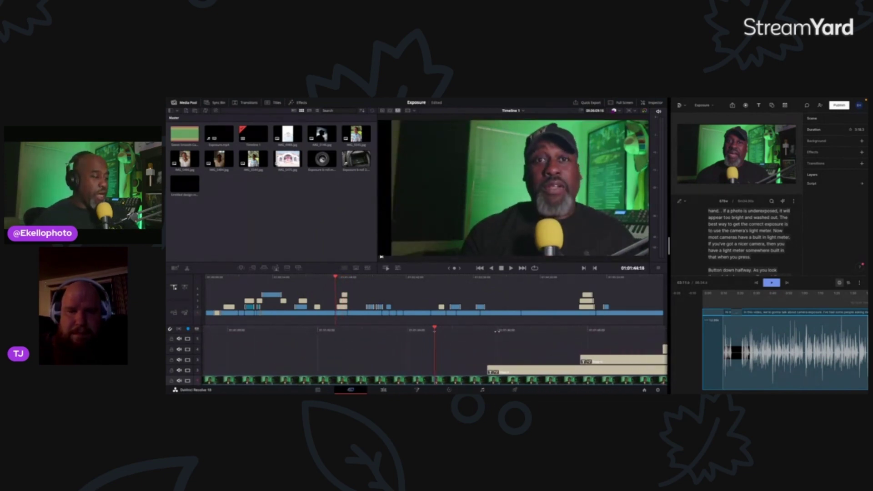
scroll(497, 331, "up", 1)
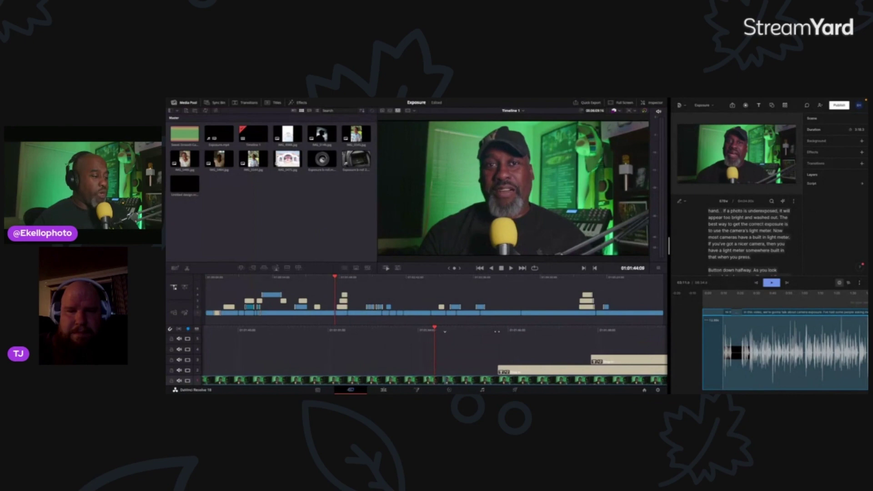
scroll(497, 331, "down", 1)
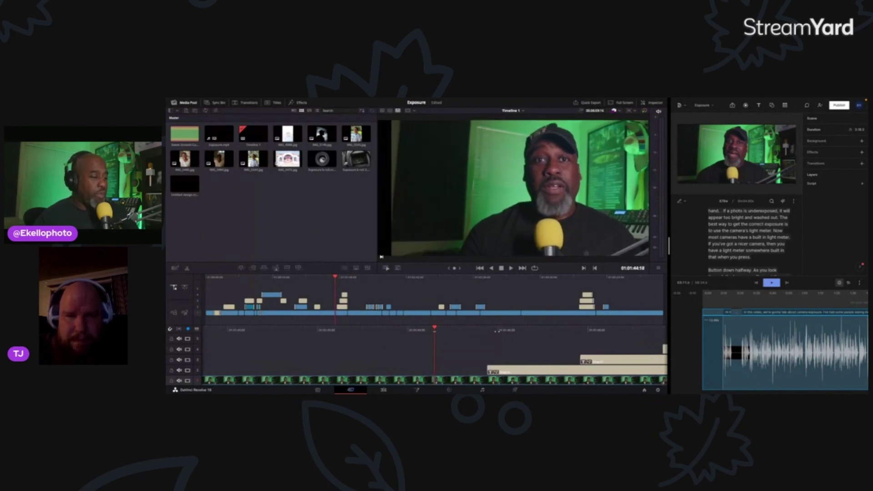
- Play and replay the Aperture, Shutter Speed, ISO title build, holding on the full title
key("space")
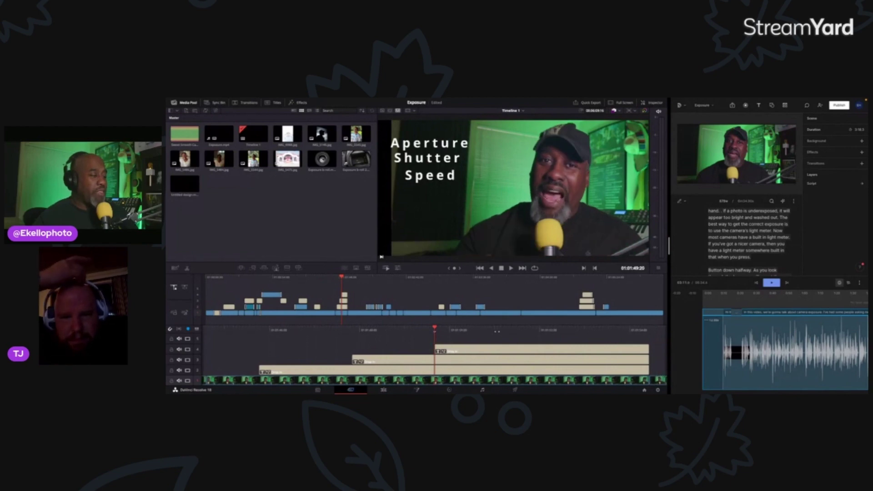
key("space")
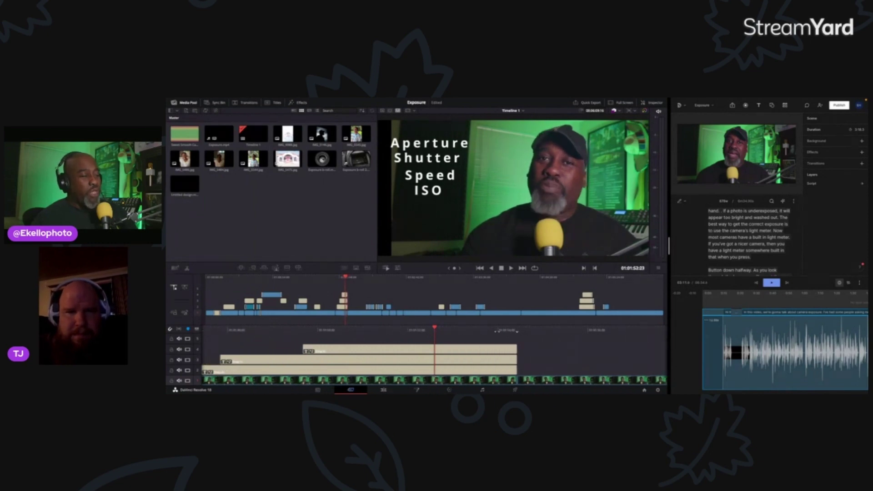
key("j")
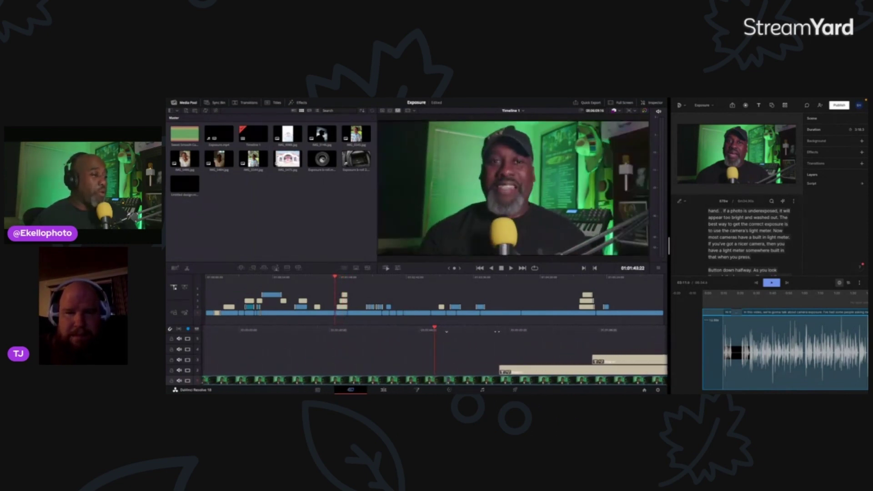
key("l")
key("l")
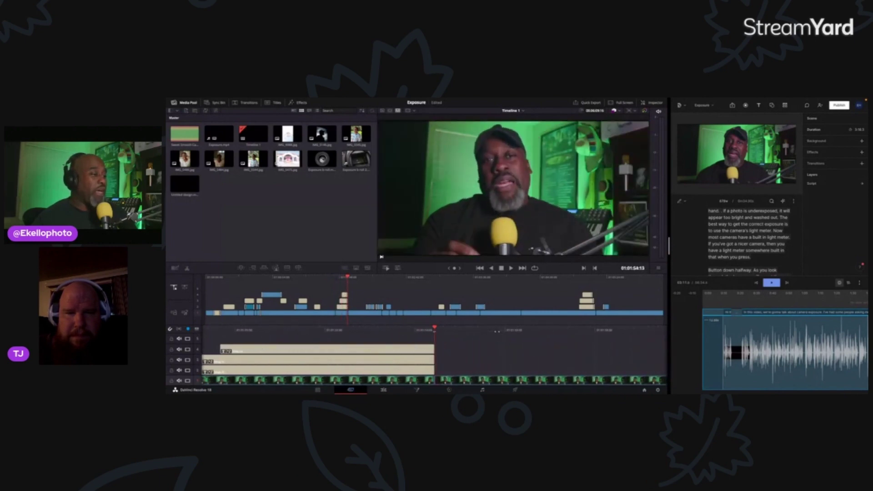
key("Up")
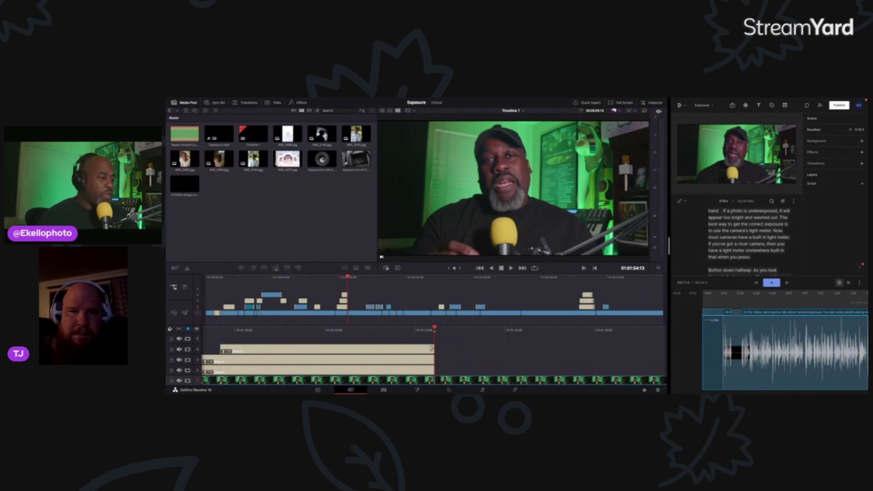
- Trim the A4 title clip's end and scrub a few frames to settle near 01:01:54
left_click_drag(434, 349, 434, 349)
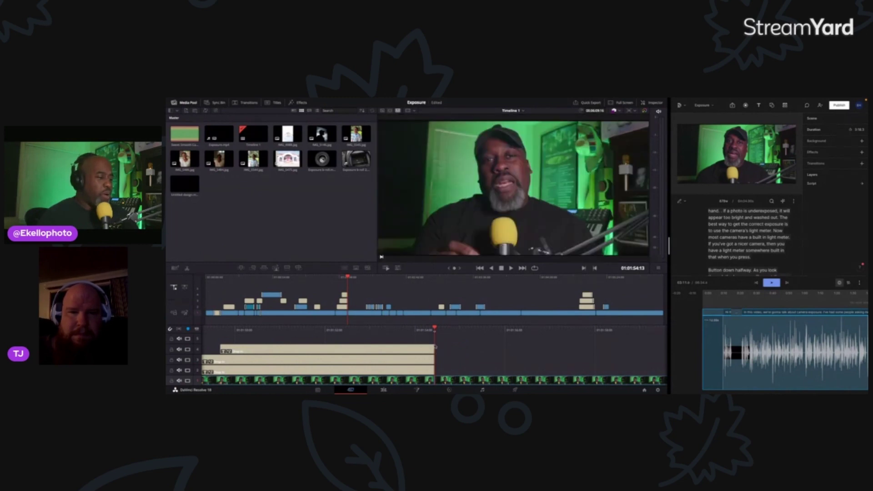
left_click_drag(435, 332, 434, 370)
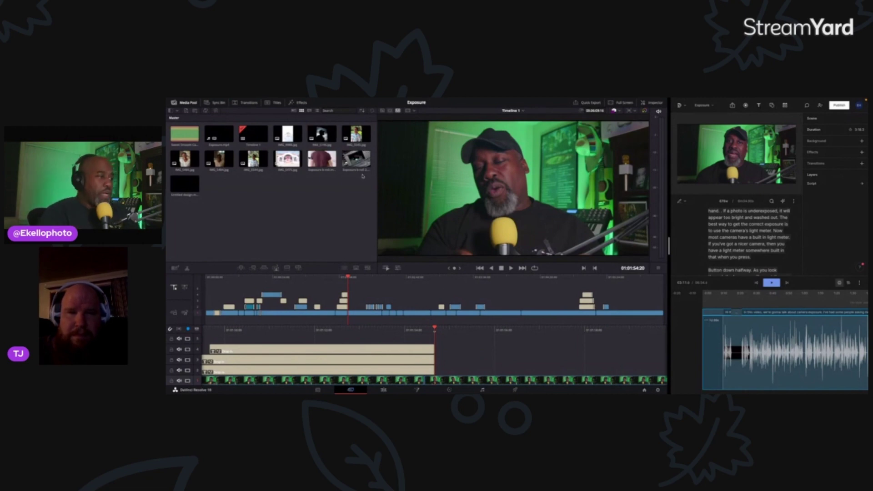
- Create Timeline 2 from the selected IMG_5475 and Exposure b-roll clips
left_click_drag(358, 178, 195, 182)
right_click(222, 160)
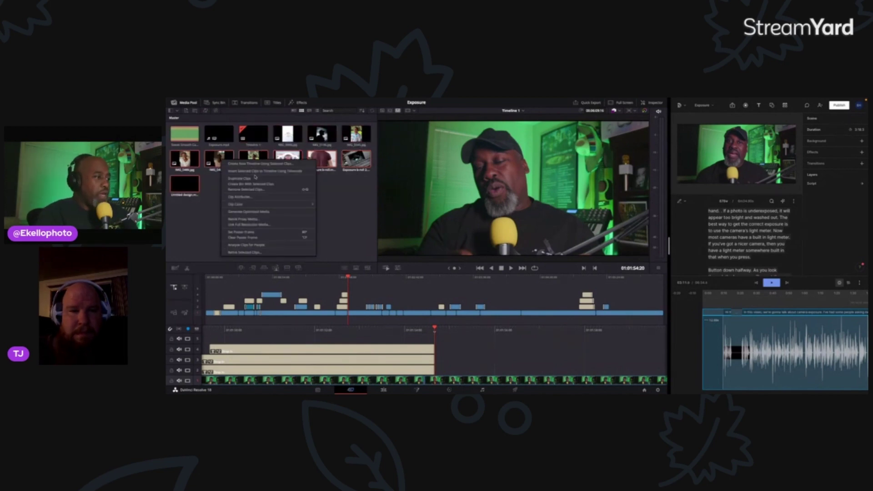
left_click(280, 165)
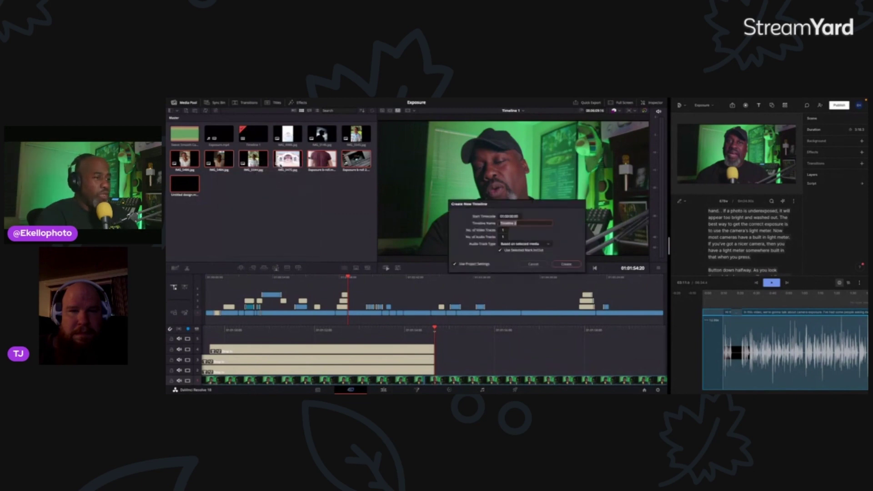
left_click(566, 263)
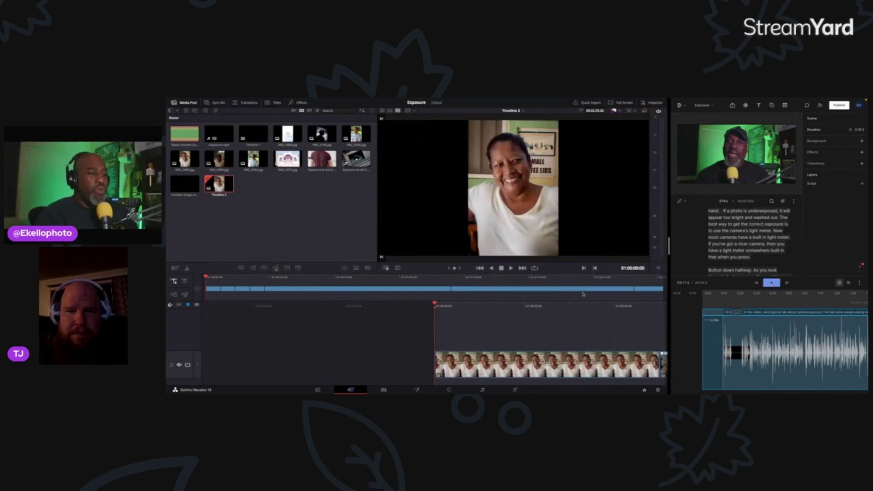
- Delete every clip from Timeline 2 and save the Exposure project
left_click_drag(643, 297, 171, 249)
key("Delete")
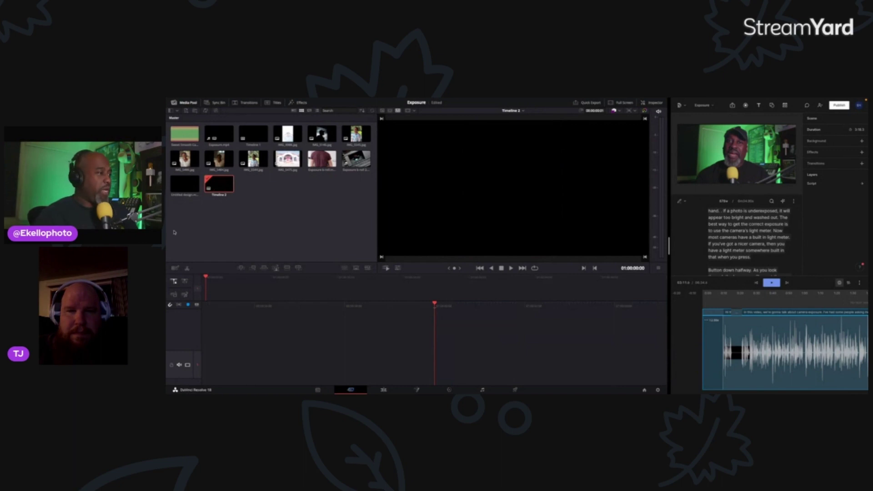
key("ctrl+s")
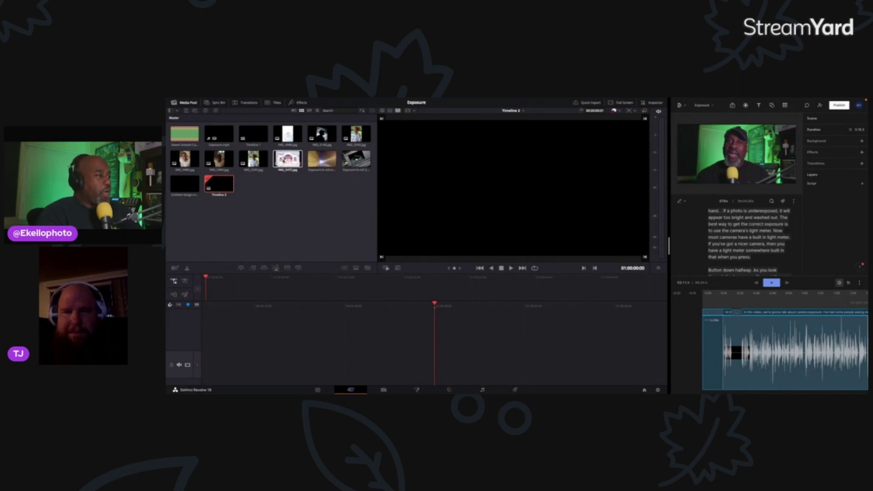
- Play all media in Source Tape view, stepping through lens b-roll, IMG_4988, silhouette, floral-shirt and smiling-woman photos
left_click(290, 156)
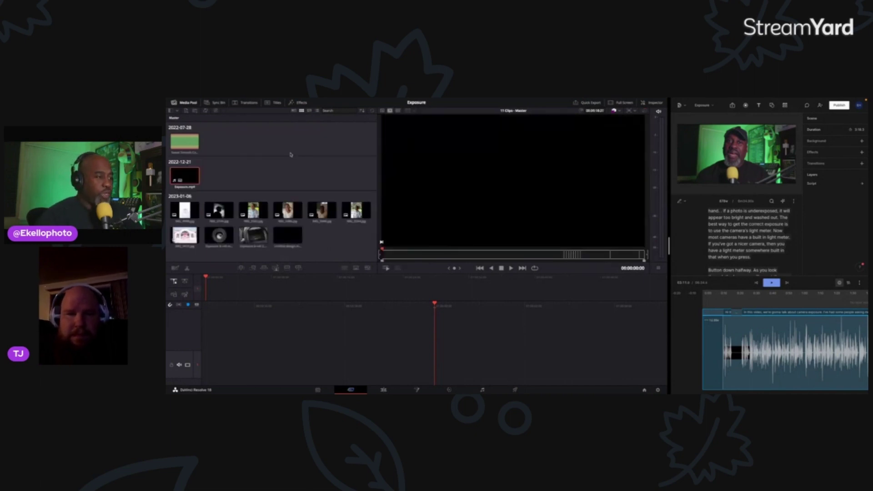
key("space")
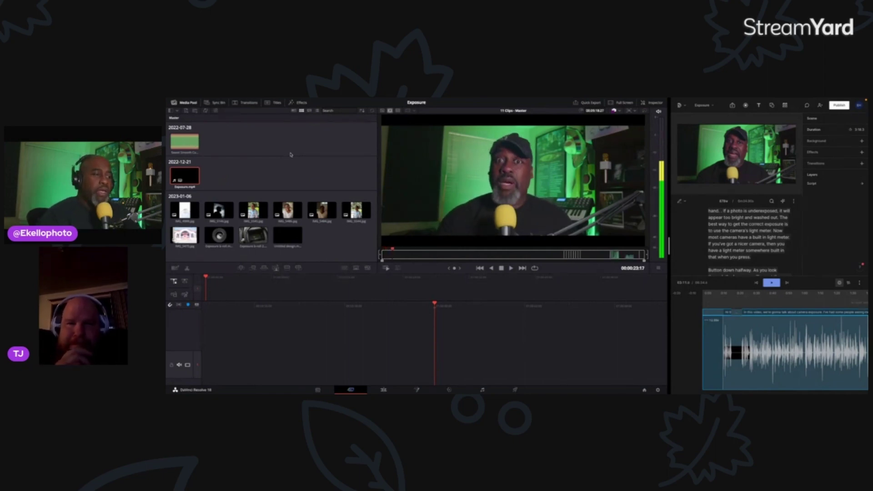
key("Down")
key("Down")
key("Right")
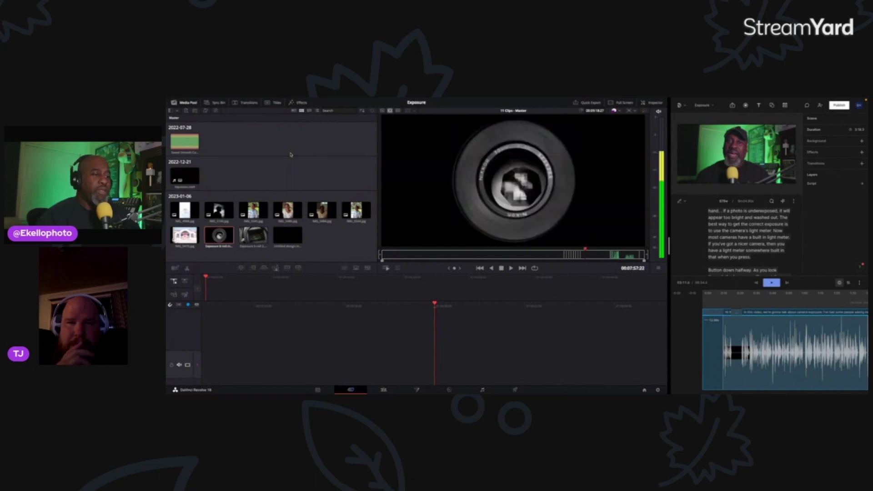
key("Left")
key("Up")
key("Up")
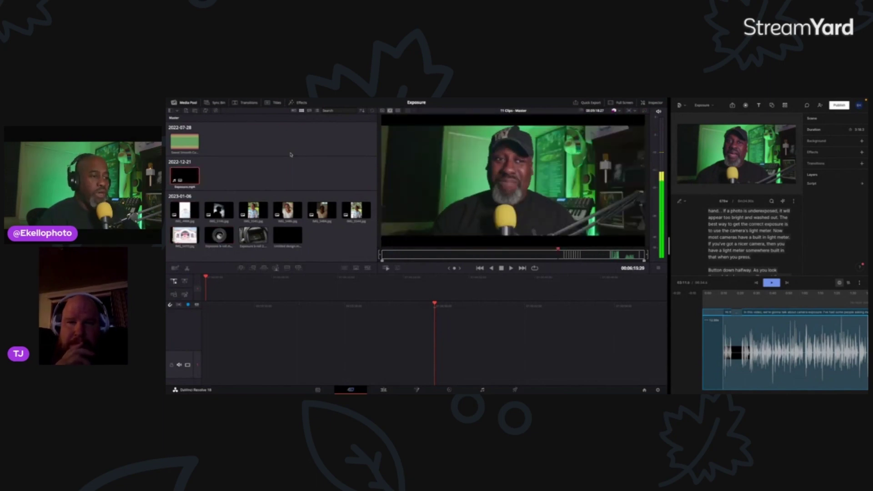
key("Down")
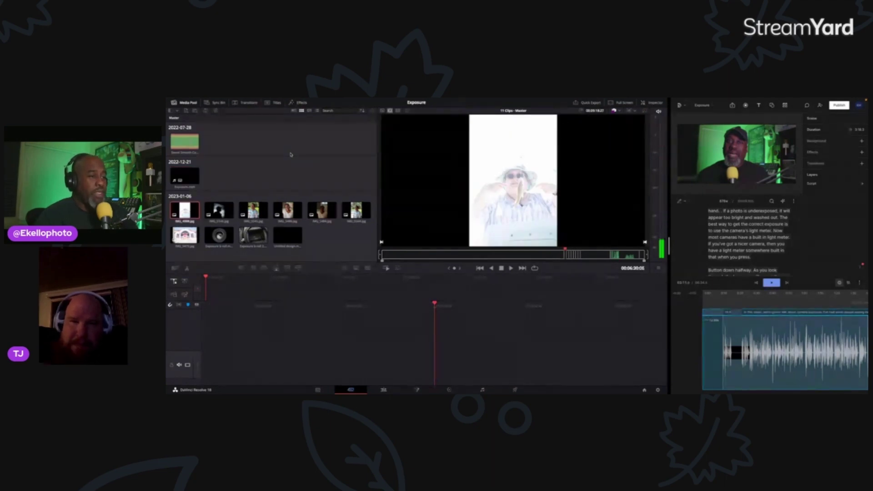
key("Right")
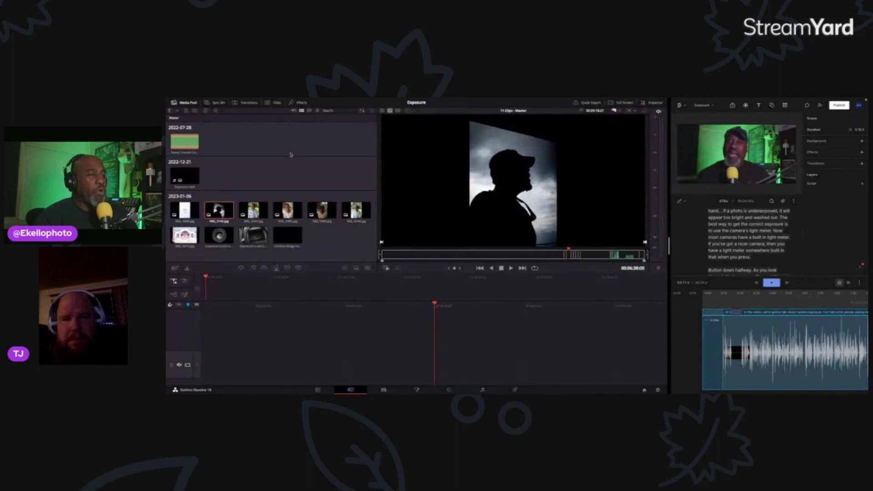
key("Right")
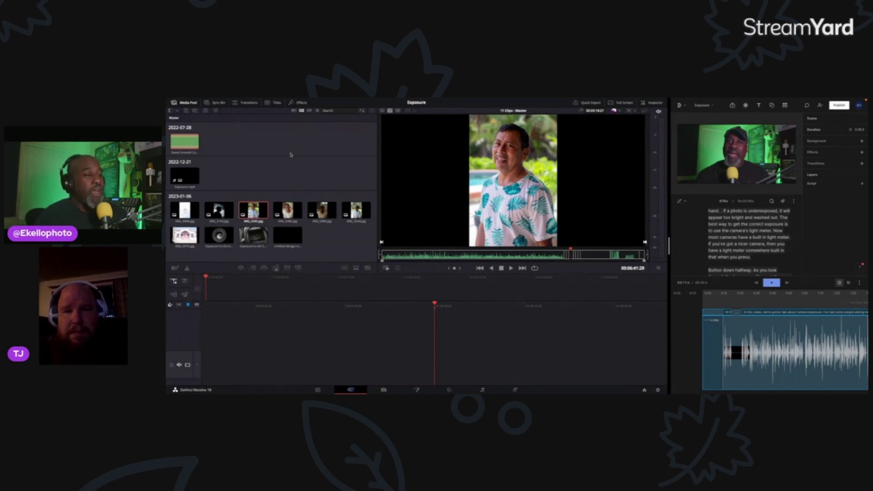
key("Right")
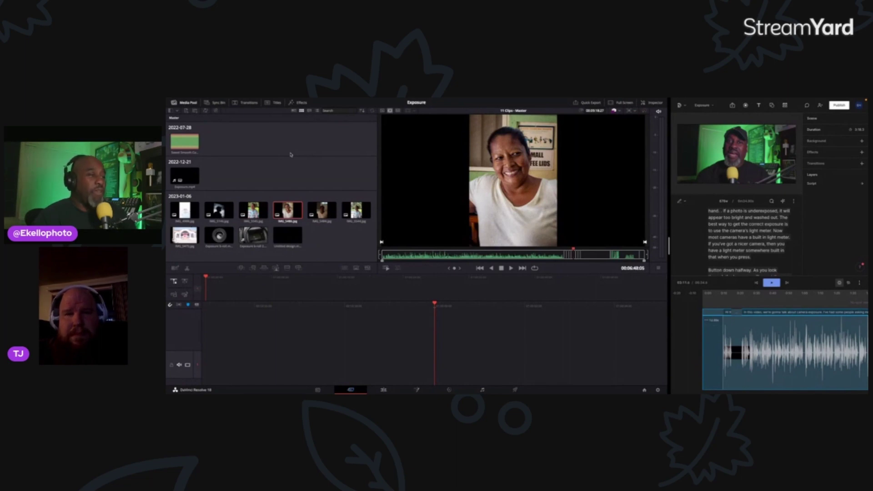
- Step ahead in the source tape to the open camera mirror-box b-roll
key("Right")
key("Right")
key("Right")
key("Right")
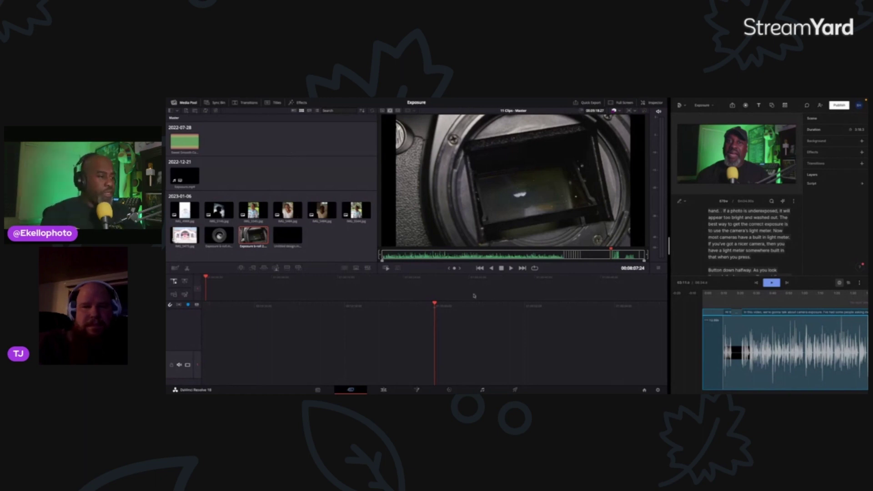
- Play the camera b-roll through to the blurred bright-light footage at 00:09:02:12
key("space")
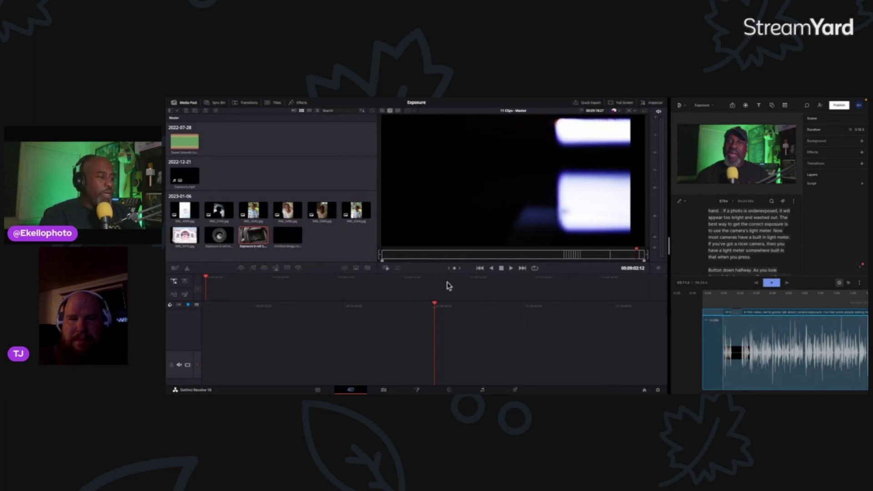
- Add the IMG_5486 smiling-woman photo to Timeline 2 and play it back and forth with J/L
left_click_drag(288, 210, 452, 346)
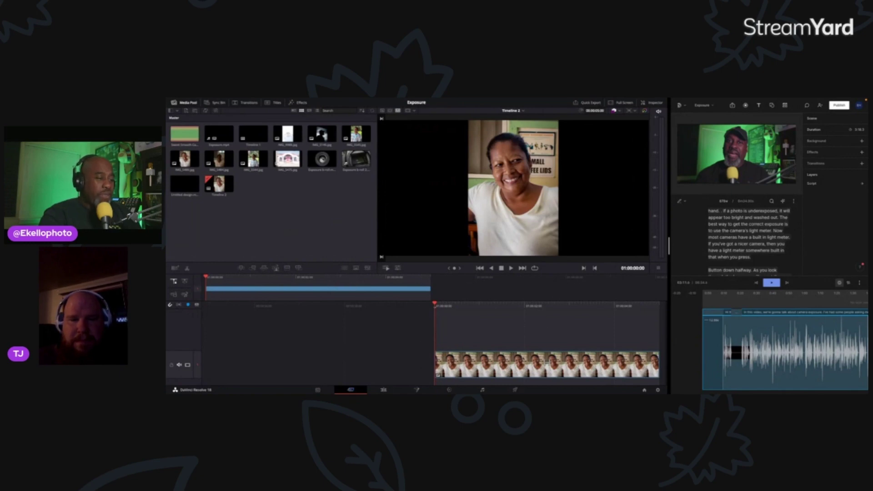
key("space")
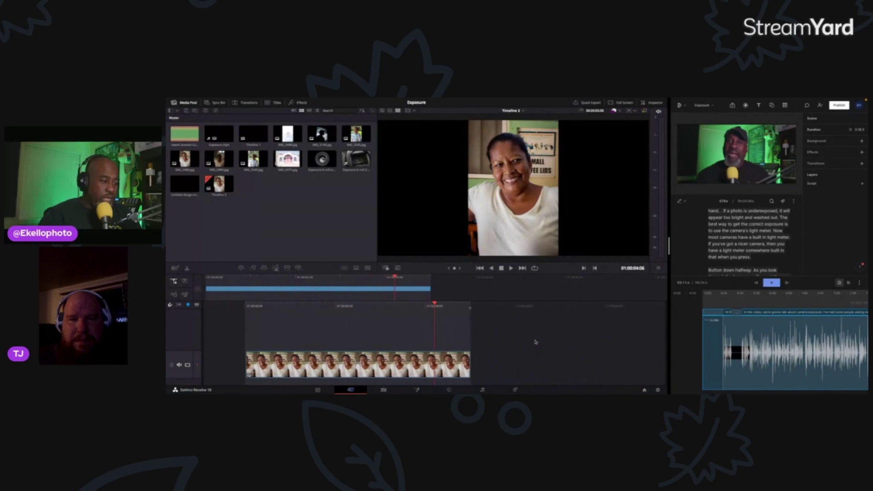
key("j")
key("j")
key("l")
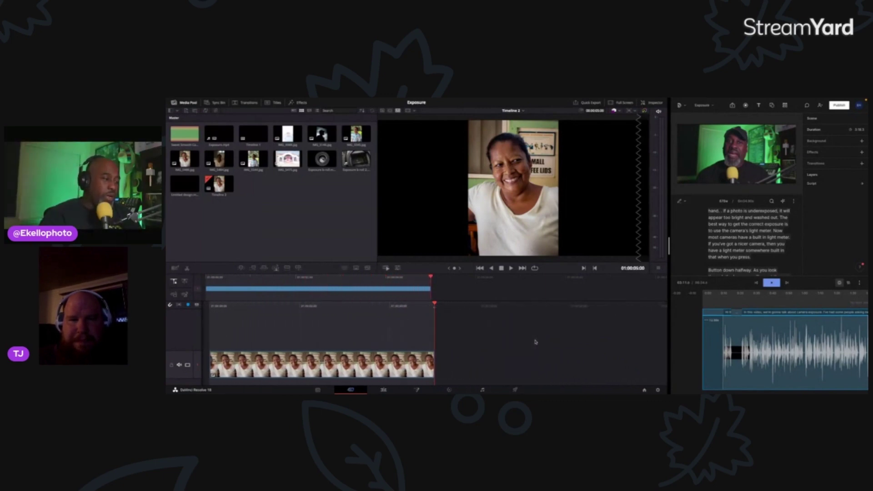
key("j")
key("l")
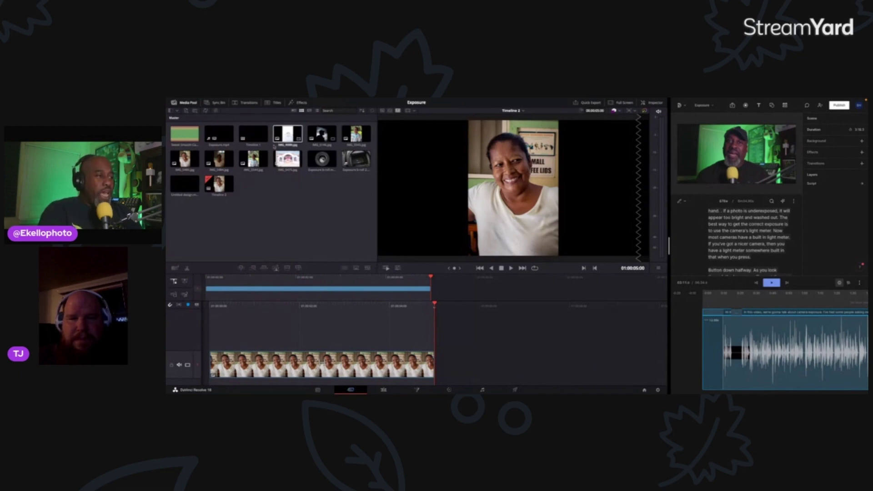
- Check IMG_5475 and the b-roll clip, then drag the IMG_5486 clip's end to about five seconds
left_click(287, 158)
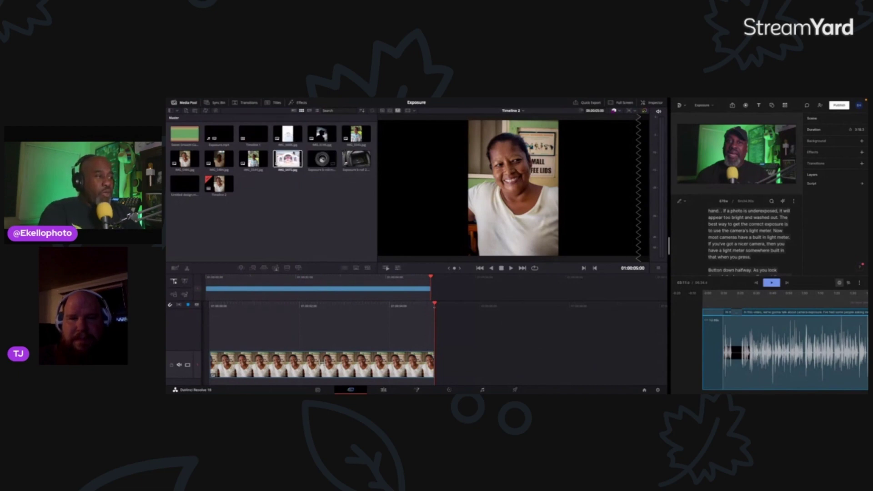
left_click(310, 156)
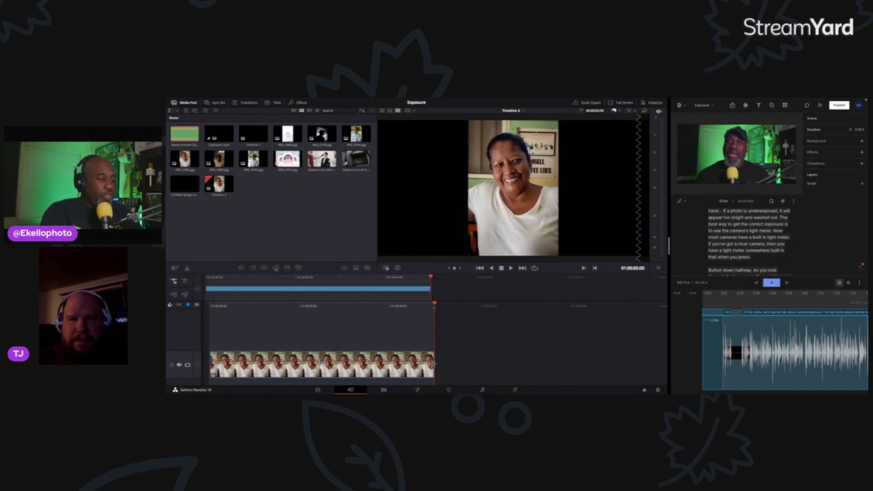
mouse_move(431, 362)
left_mouse_down()
mouse_move(363, 361)
mouse_move(536, 362)
mouse_move(430, 362)
left_mouse_up()
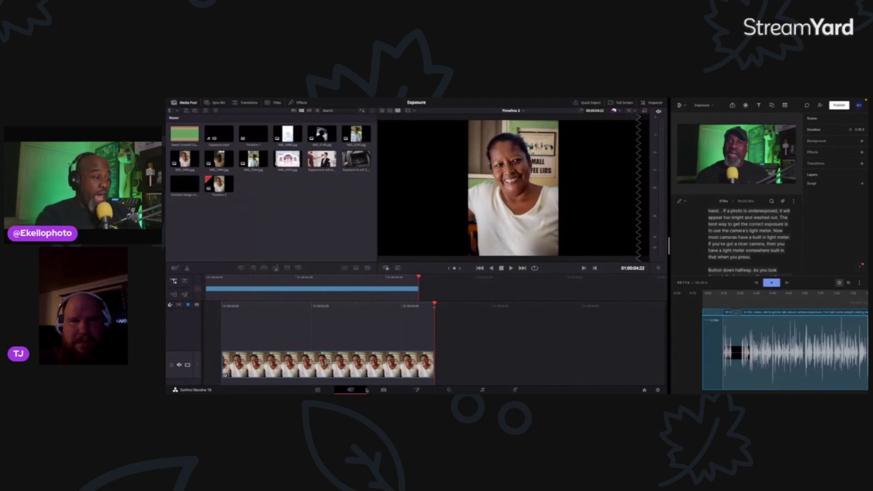
- Browse Media Storage on the LaLa drive into the BMPCC6KPRO dog footage folder
left_click(319, 390)
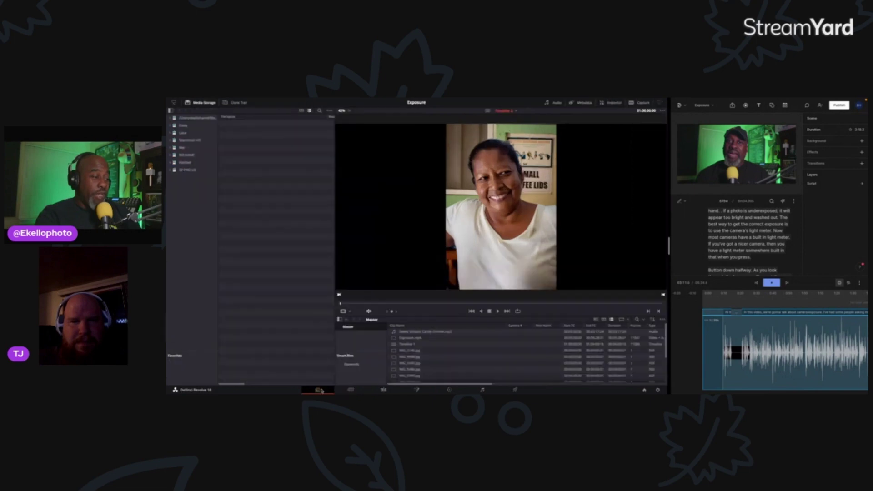
left_click(182, 133)
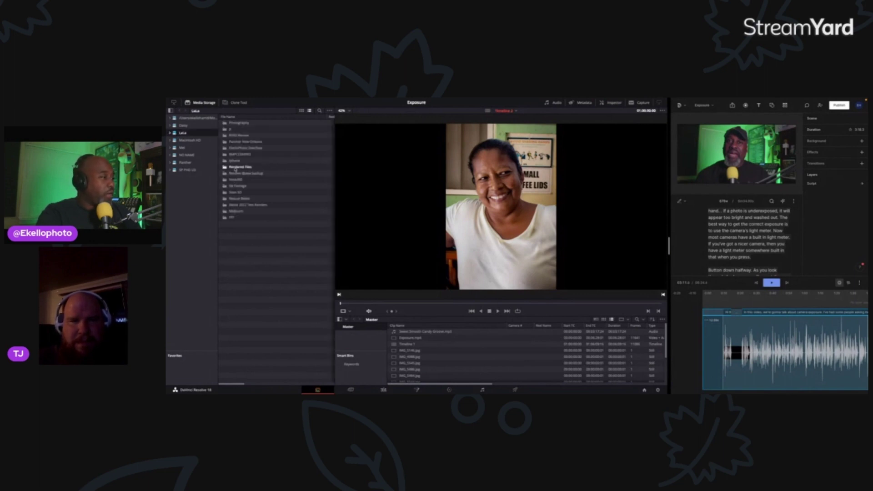
double_click(237, 155)
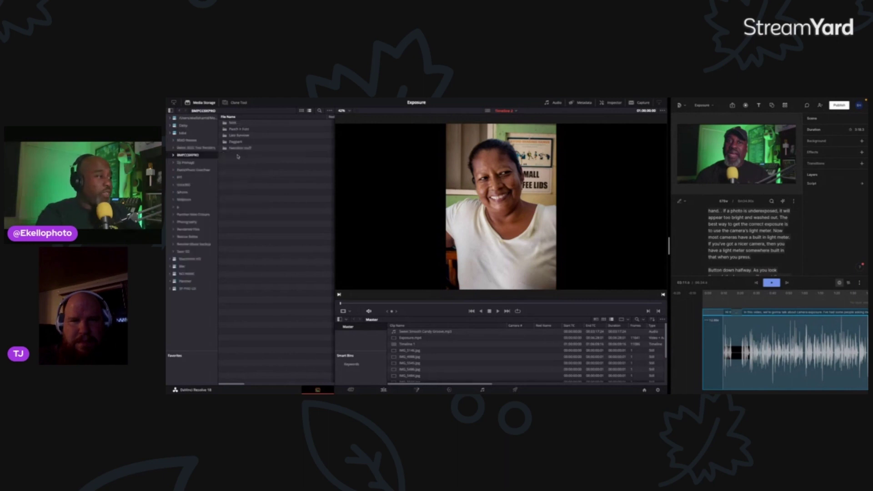
left_click(237, 142)
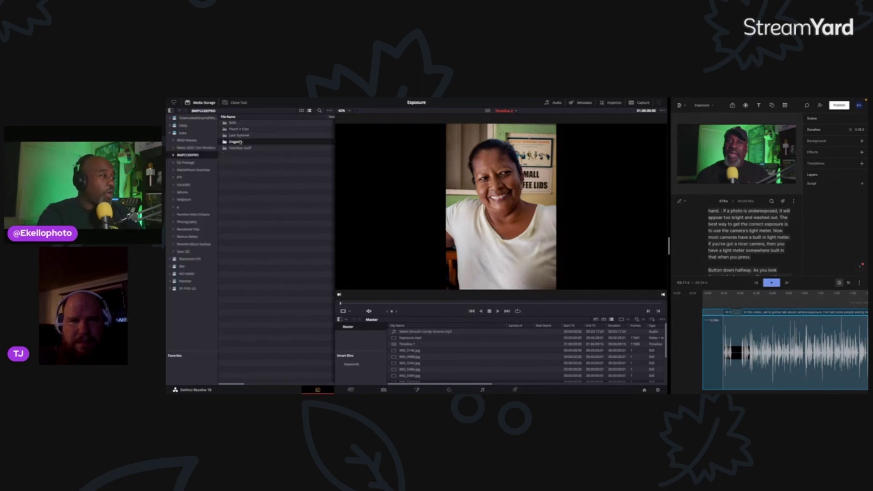
double_click(234, 142)
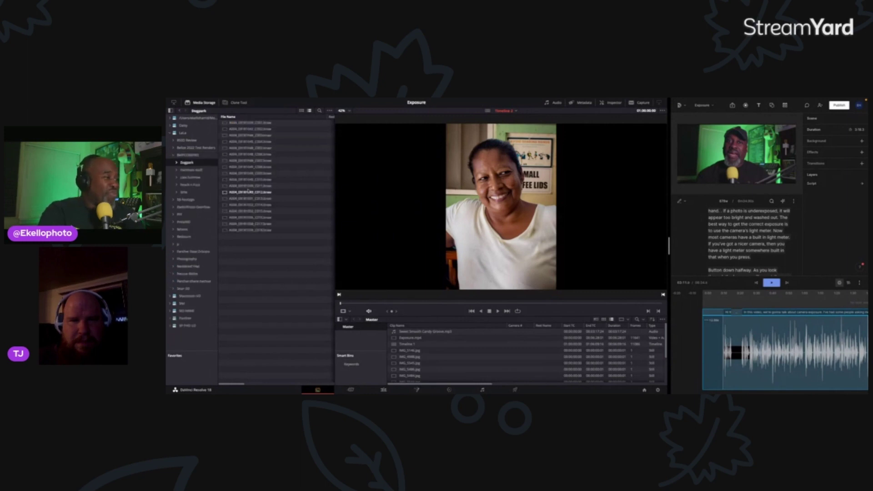
- Select the C002–C018 .braw clips and add them into the Media Pool
left_click_drag(252, 237, 249, 133)
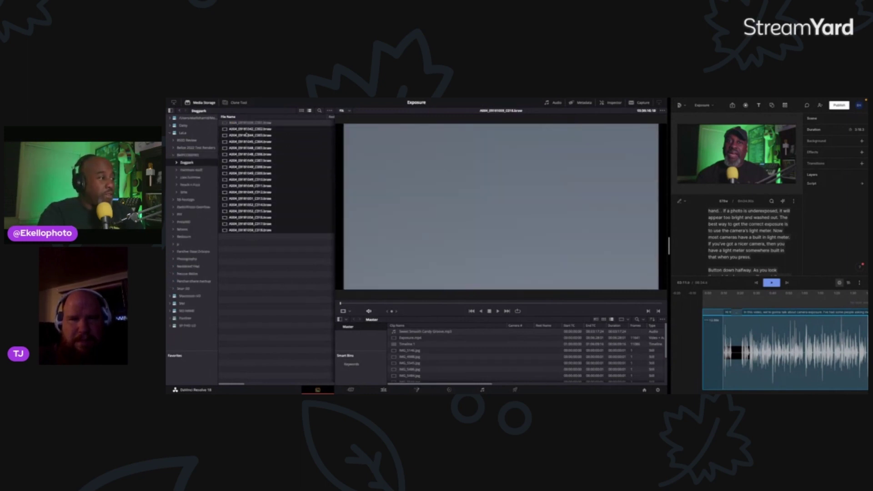
right_click(249, 133)
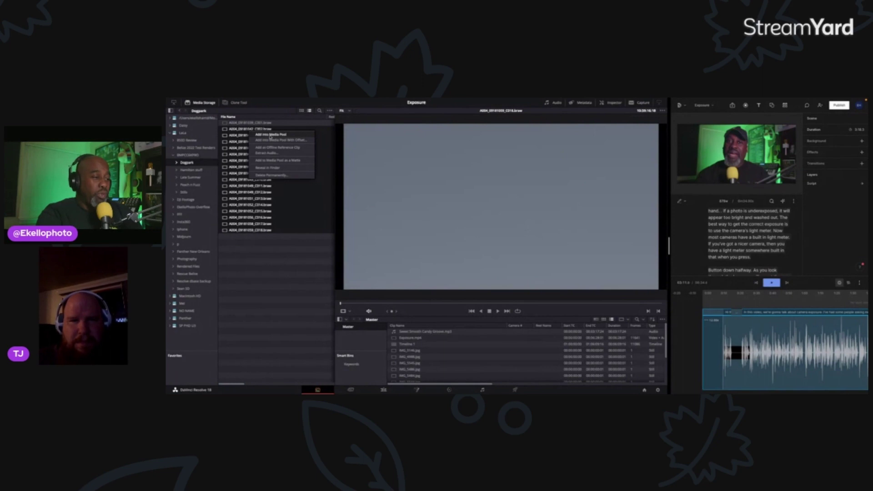
left_click(272, 134)
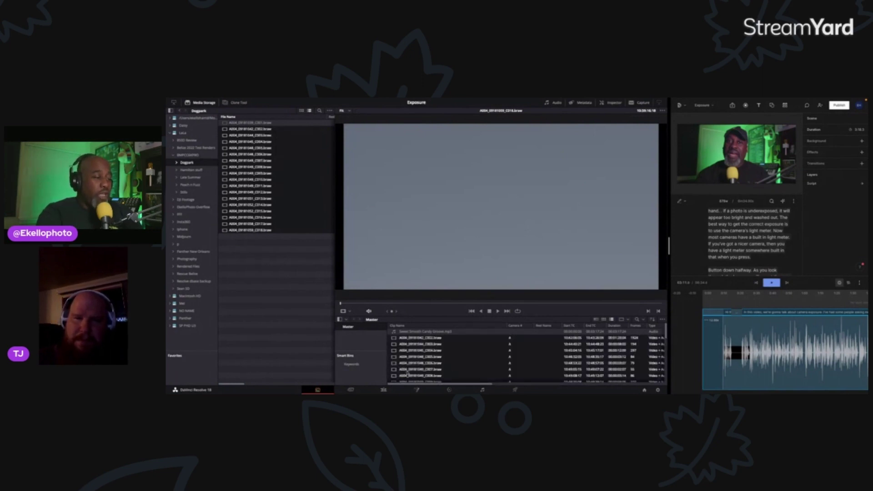
- On the Cut page, preview a dog park clip full-screen, then exit back to the workspace
left_click(384, 390)
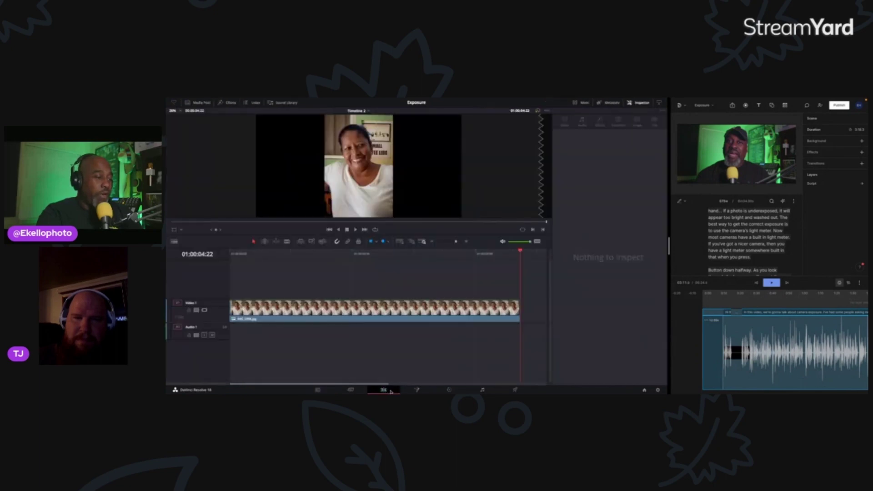
left_click(350, 390)
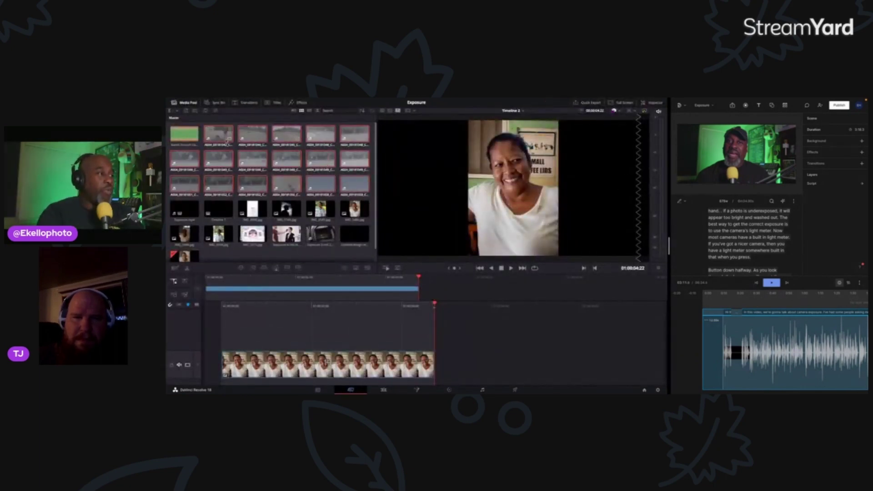
double_click(220, 135)
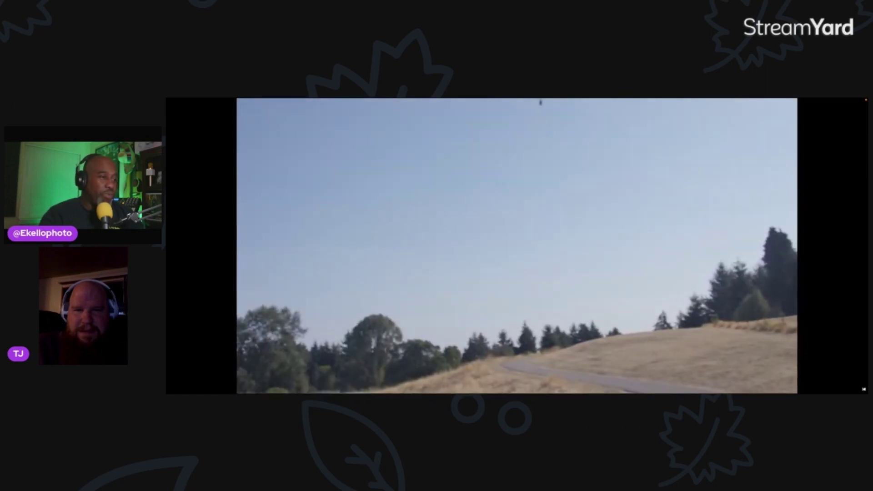
key("Escape")
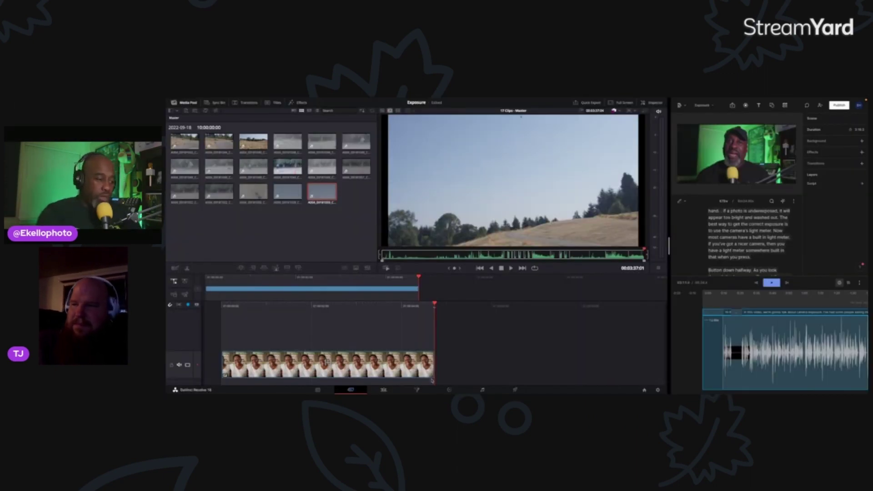
- Bring Notion forward, go to the EkelloPhoto Content Tree board and start a card search
mouse_move(331, 392)
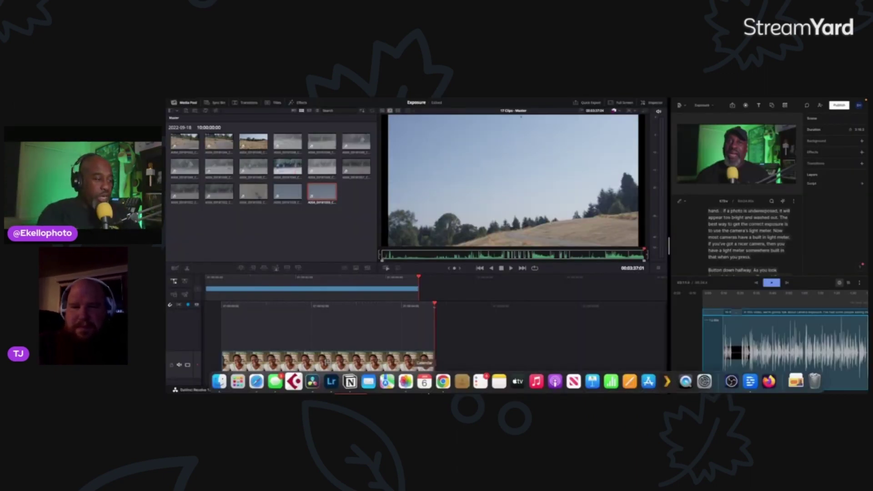
left_click(350, 382)
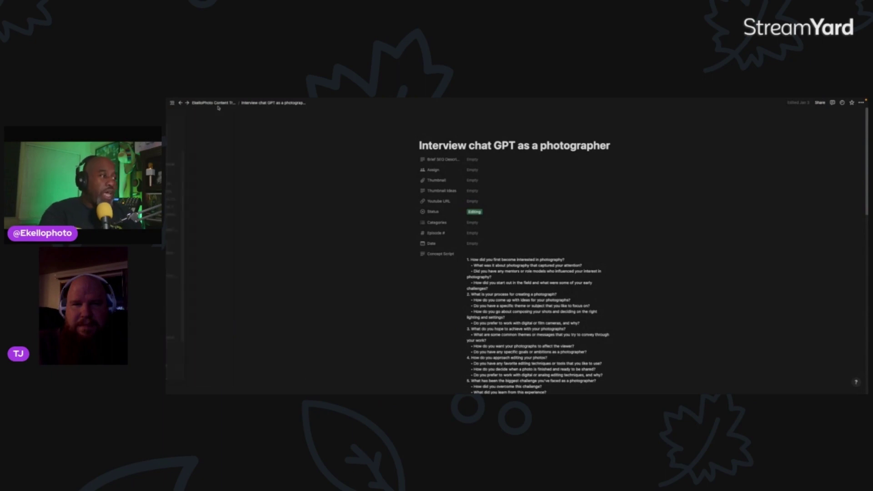
left_click(220, 103)
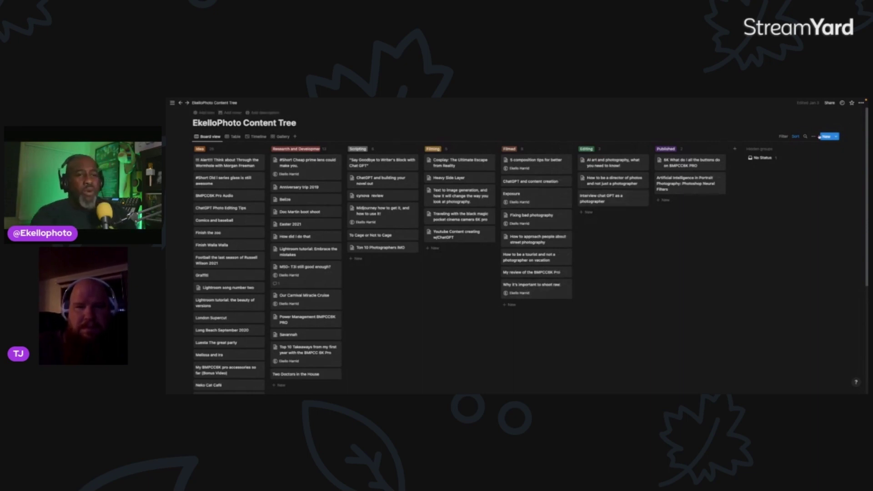
left_click(804, 136)
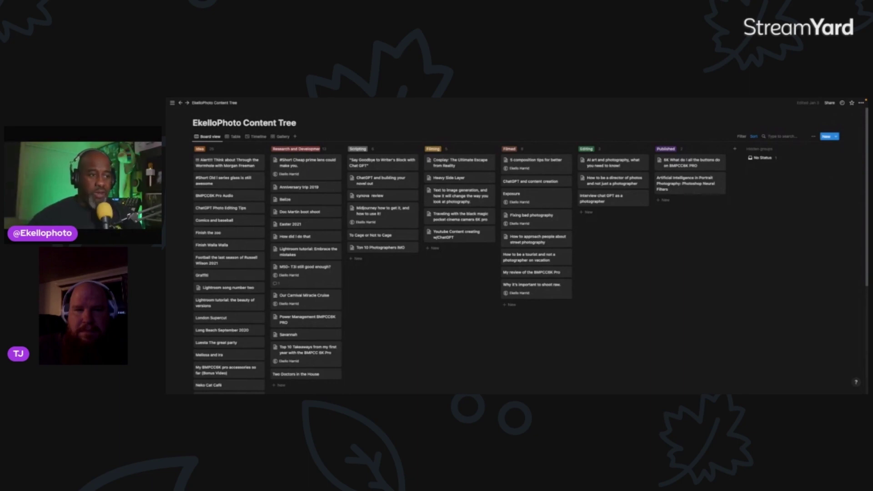
- Search the board for 'ex', open the Exposure card and set its status to Published
type("ex")
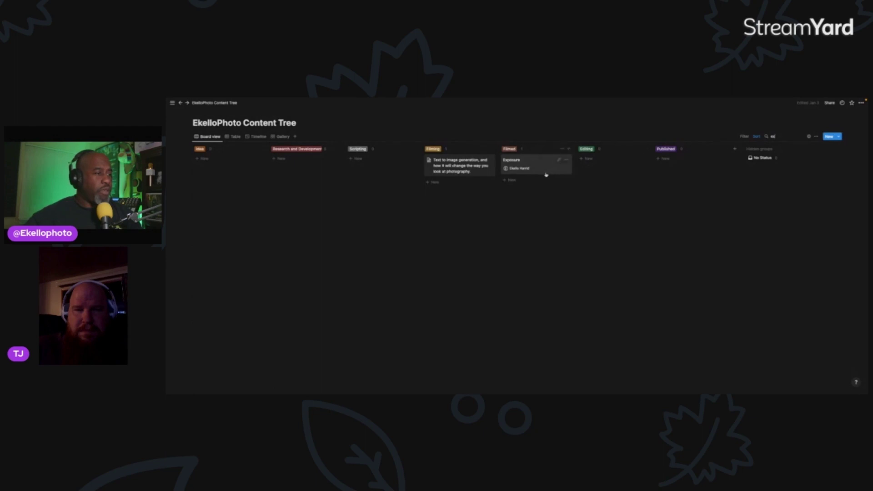
left_click(519, 163)
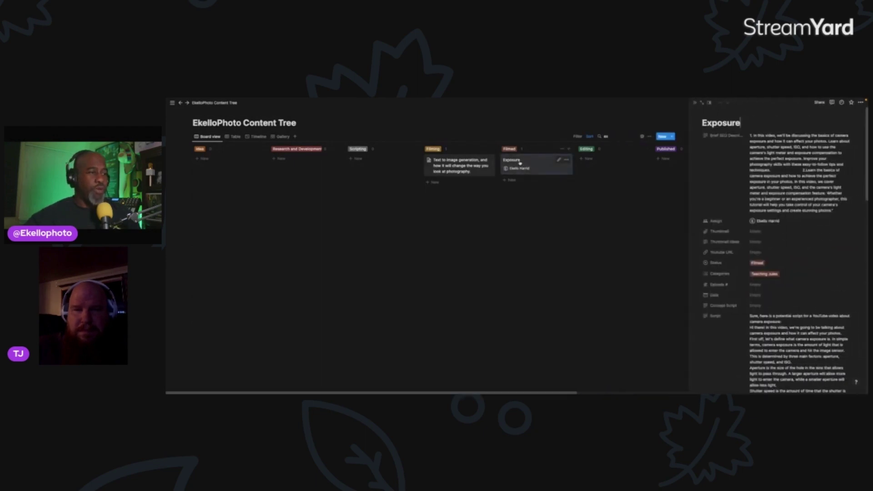
left_click(758, 263)
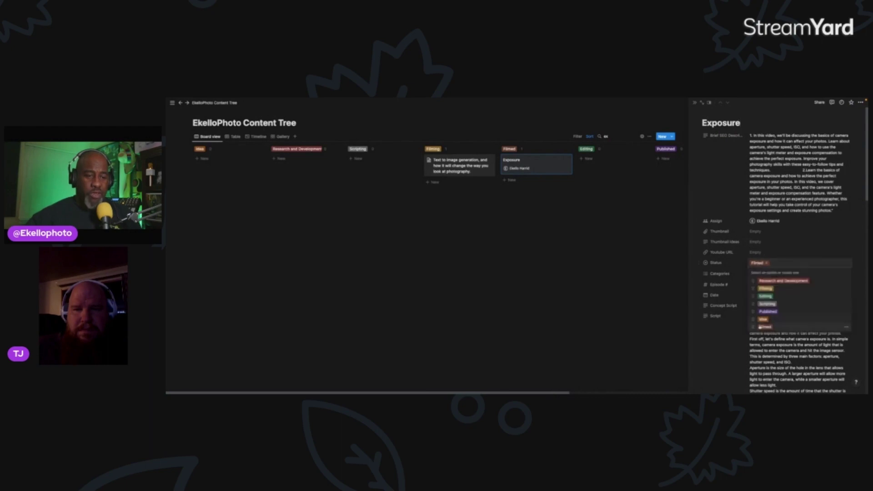
left_click(768, 311)
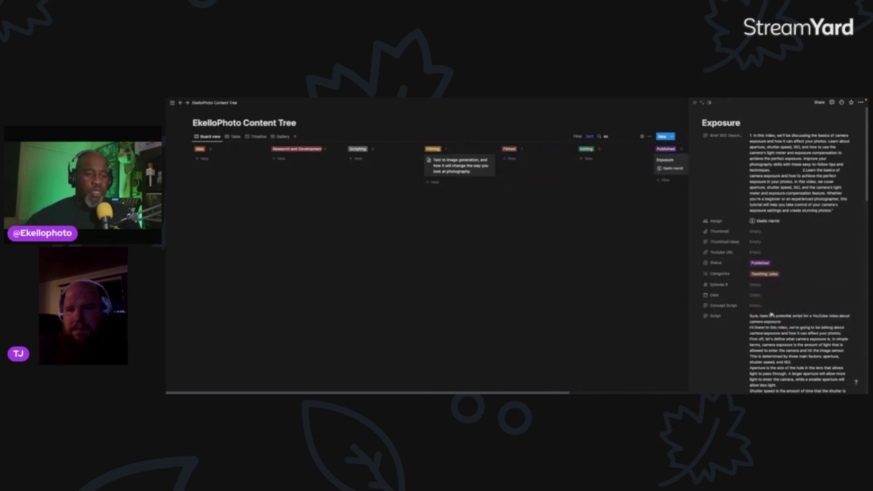
left_click(775, 274)
left_click(778, 285)
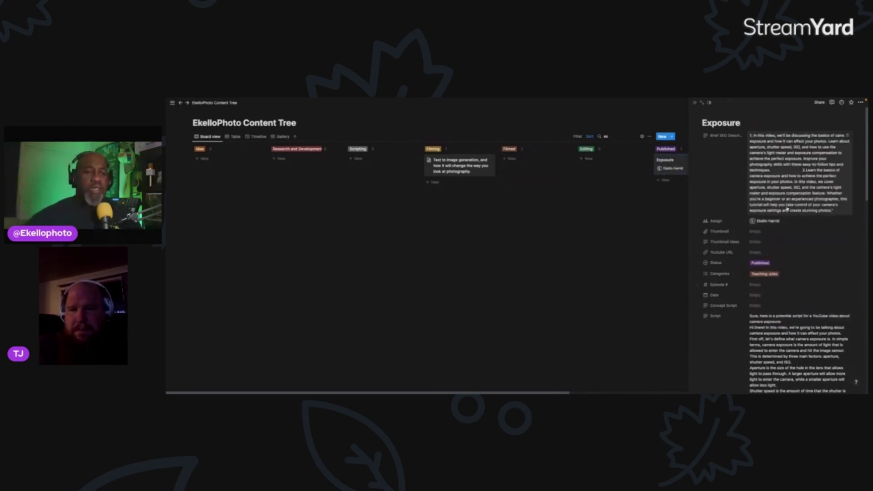
left_click(765, 140)
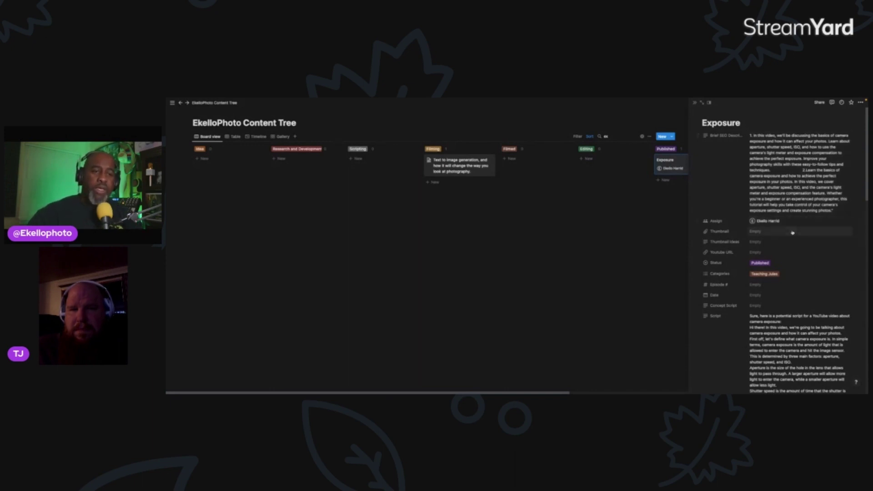
- Read through the Exposure page's script, possible titles and SEO tags, then switch to YouTube Studio
scroll(792, 233, "down", 3)
scroll(792, 233, "up", 3)
scroll(793, 234, "down", 3)
scroll(793, 234, "down", 3)
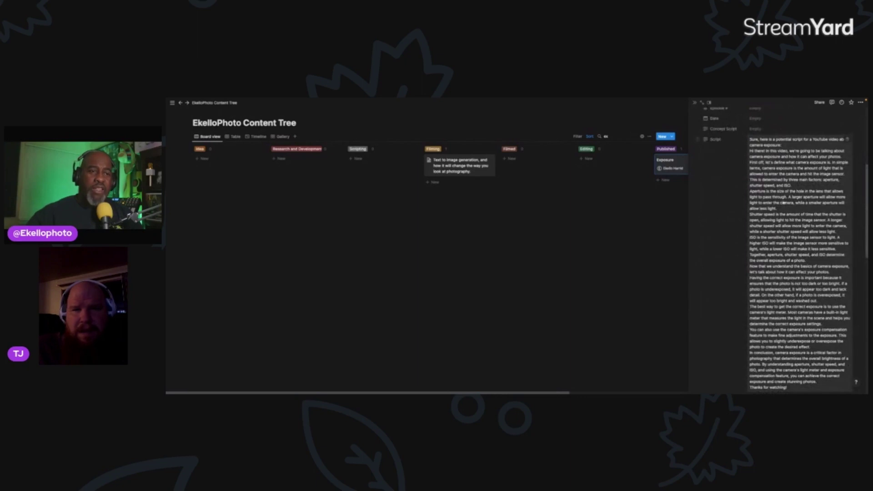
scroll(794, 234, "down", 5)
scroll(788, 219, "down", 5)
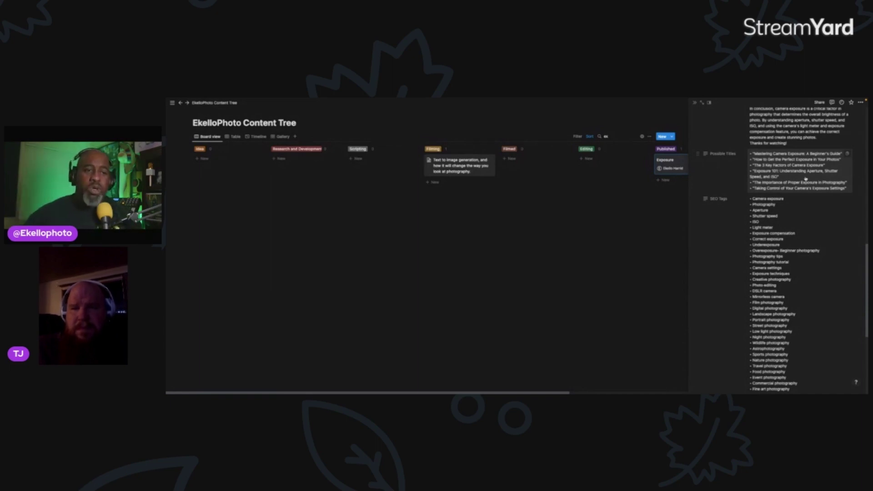
scroll(805, 179, "down", 2)
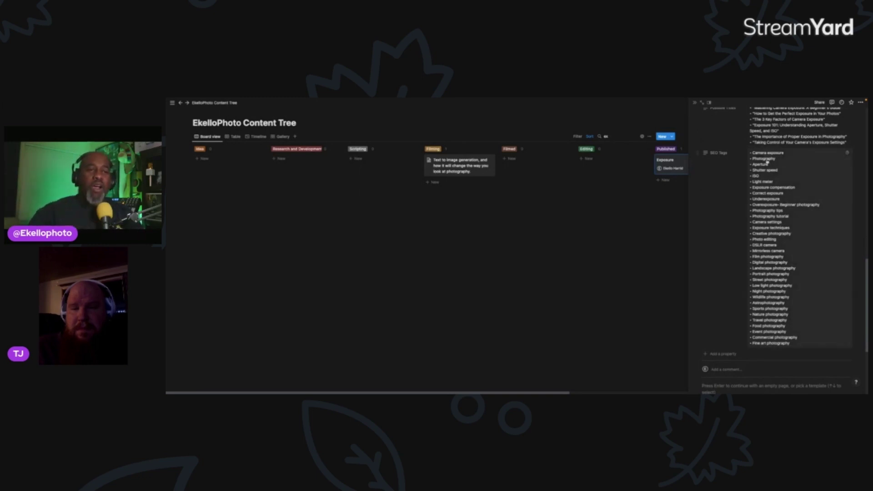
scroll(772, 257, "down", 5)
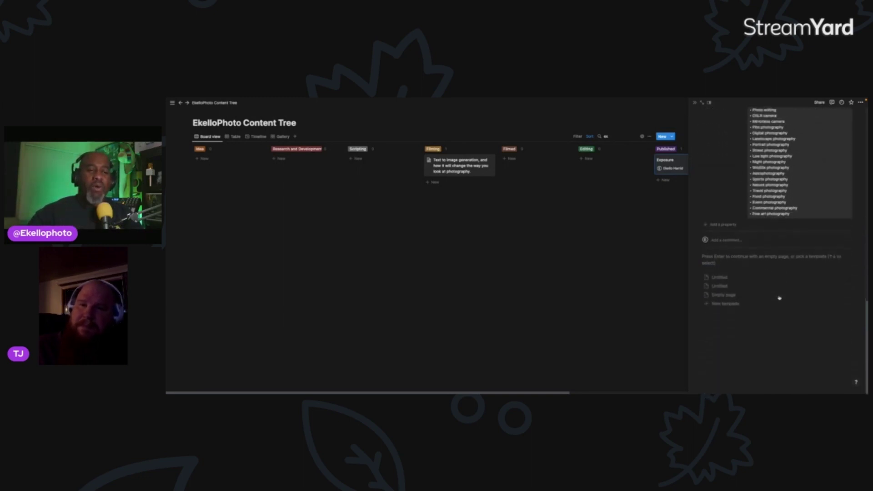
scroll(779, 298, "up", 10)
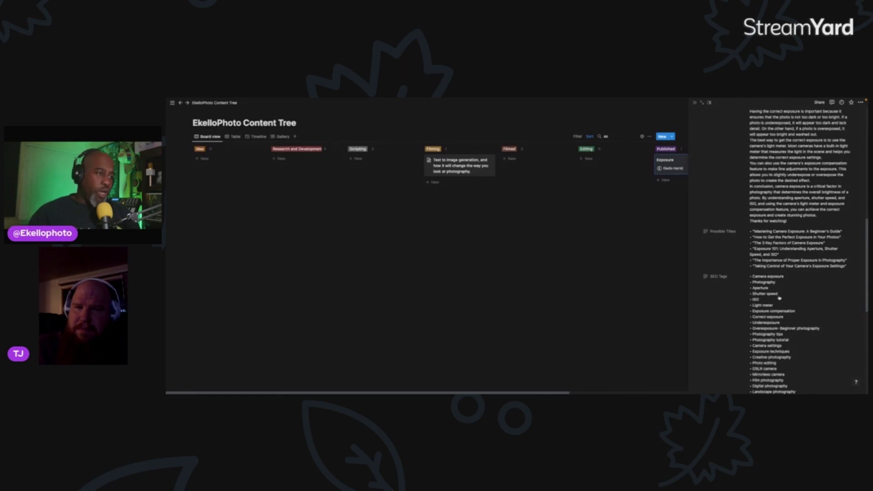
key("alt+Tab")
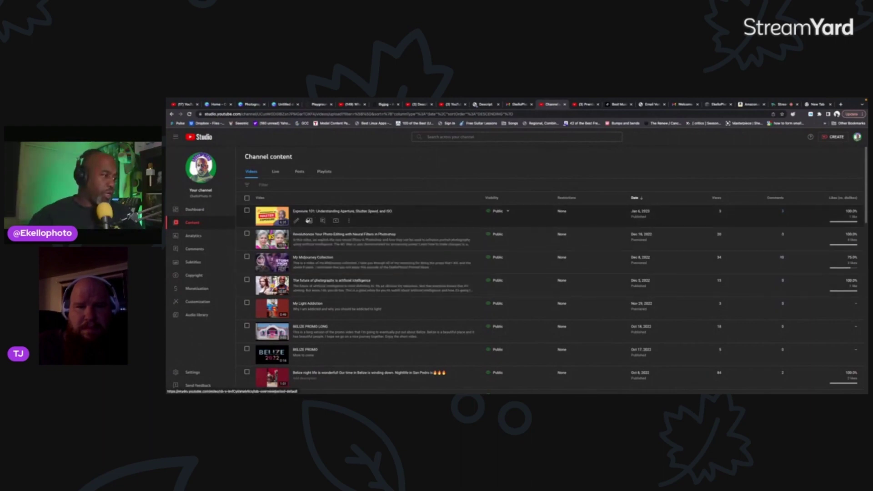
- Open Exposure 101's details page, glance at Notion, and expand Show more down to Tags
left_click(309, 221)
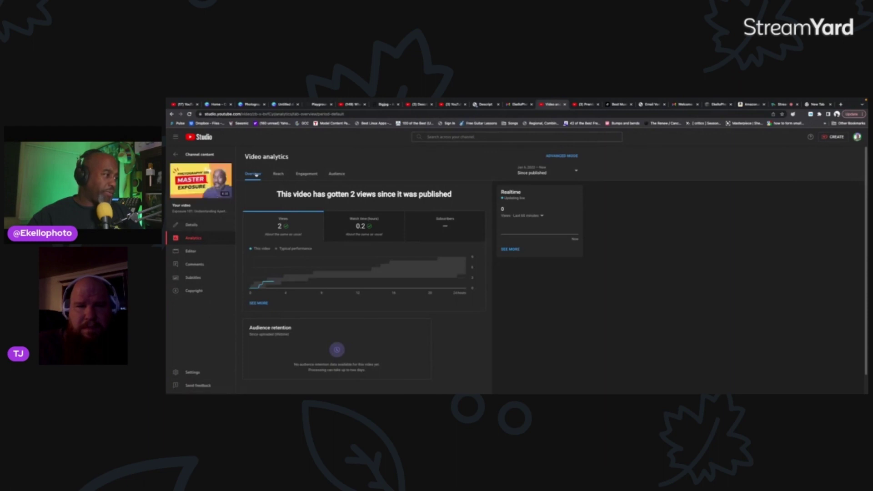
left_click(179, 156)
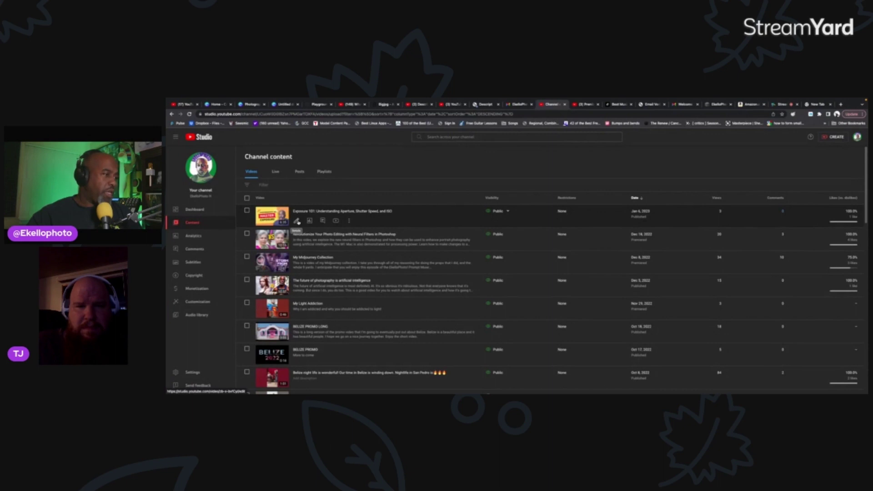
left_click(297, 221)
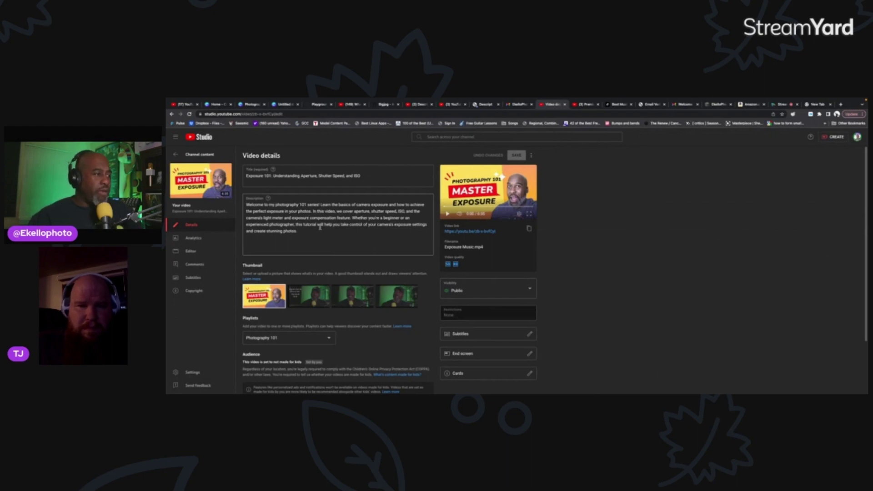
key("alt+Tab")
scroll(805, 236, "up", 10)
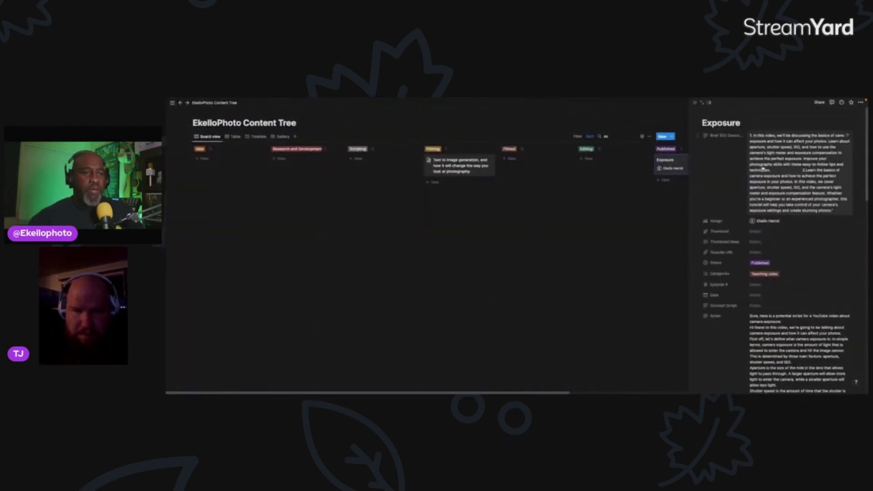
key("alt+Tab")
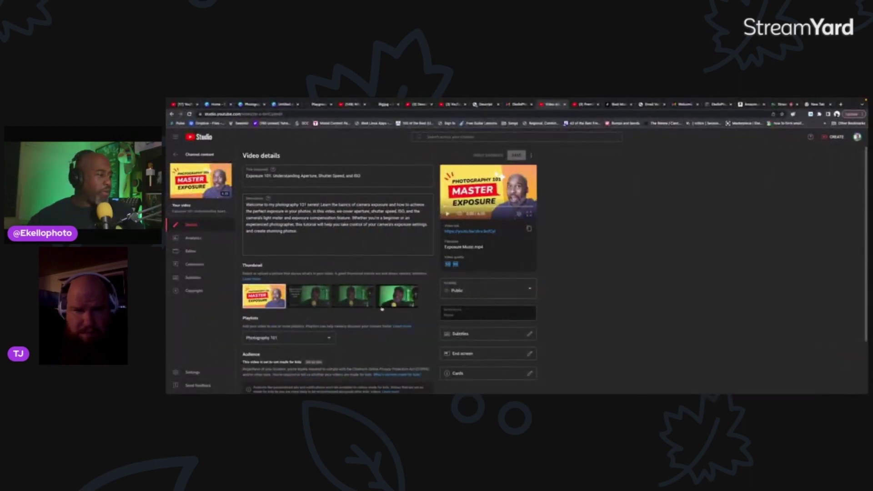
scroll(382, 309, "down", 3)
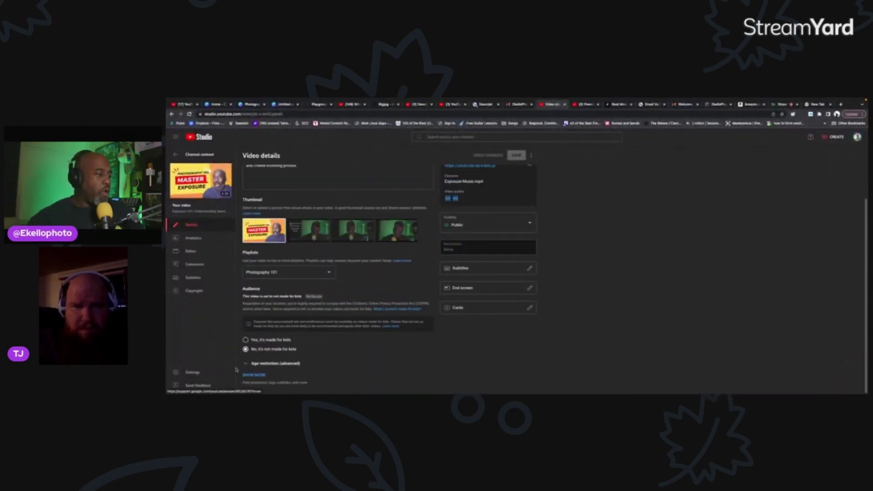
left_click(257, 376)
scroll(259, 363, "down", 8)
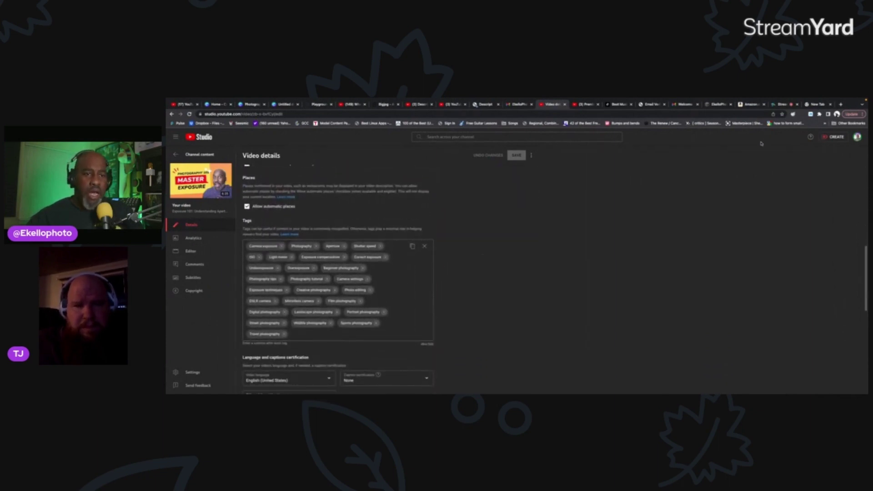
- Return to Notion and scroll the Exposure page through SEO tags and script back to the top
key("alt+Tab")
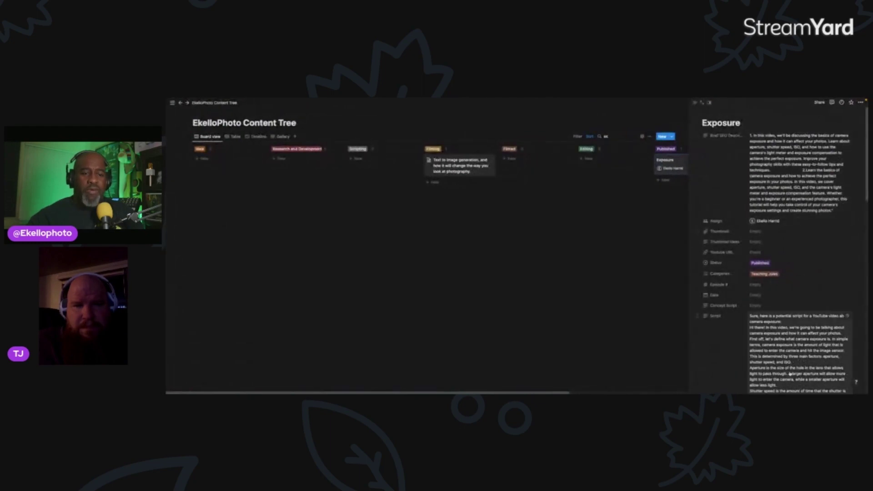
scroll(790, 374, "down", 15)
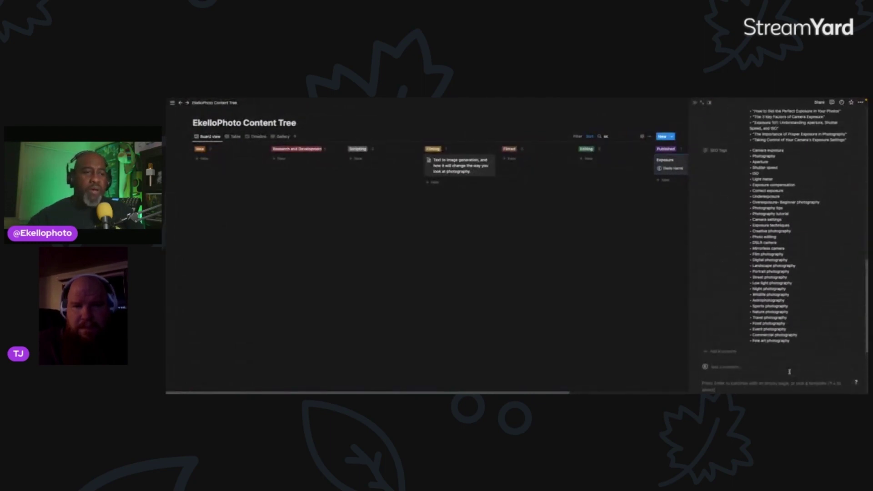
scroll(789, 372, "up", 10)
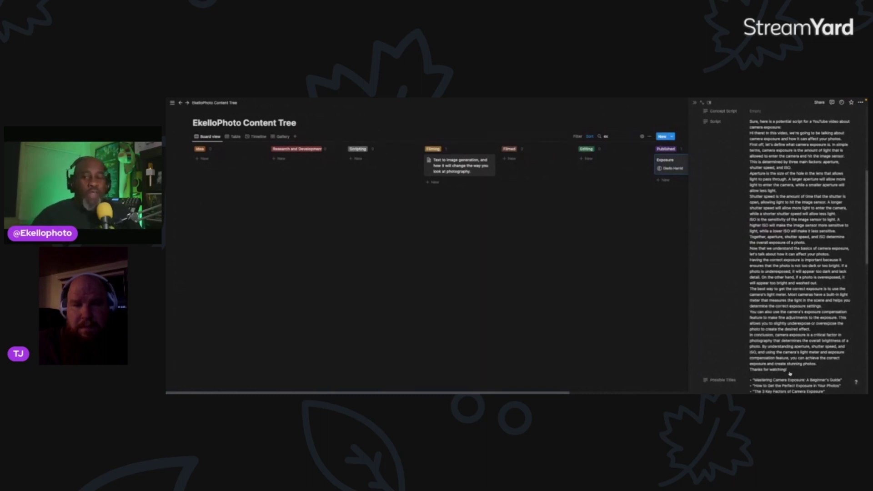
scroll(737, 258, "up", 5)
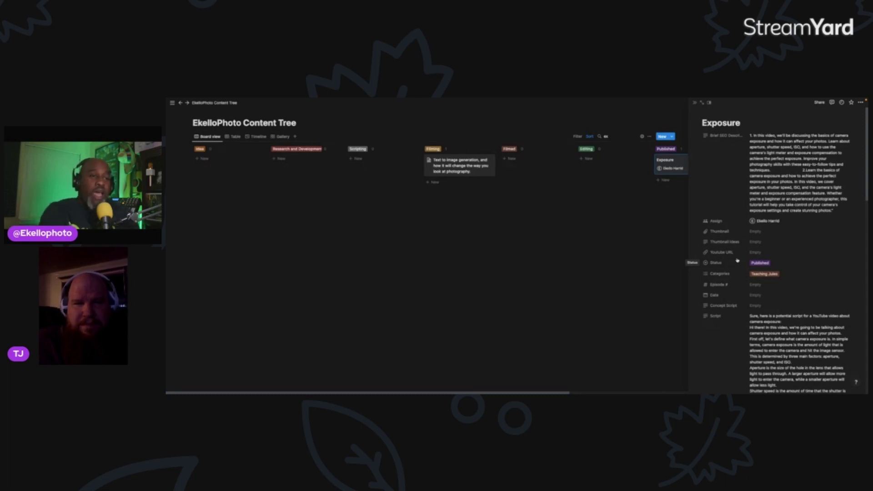
- Close the Exposure side peek, clear the board search, and scroll the full Content Tree board
left_click(495, 251)
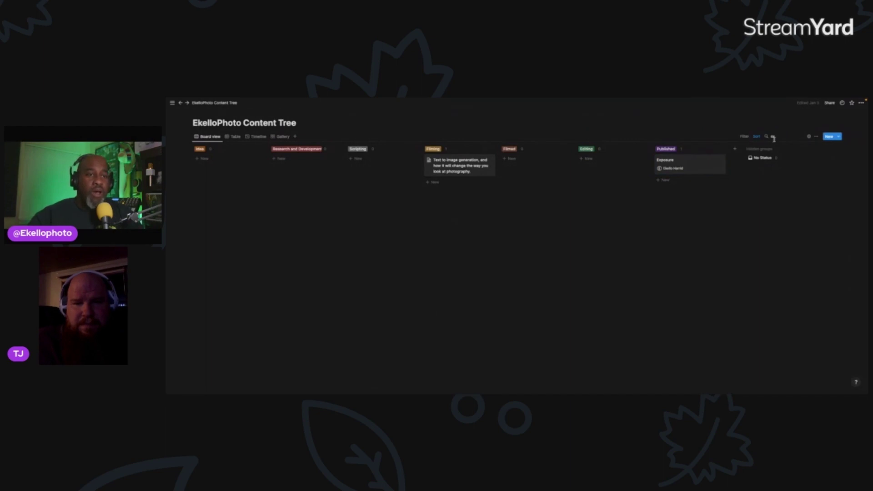
key("BackSpace")
key("BackSpace")
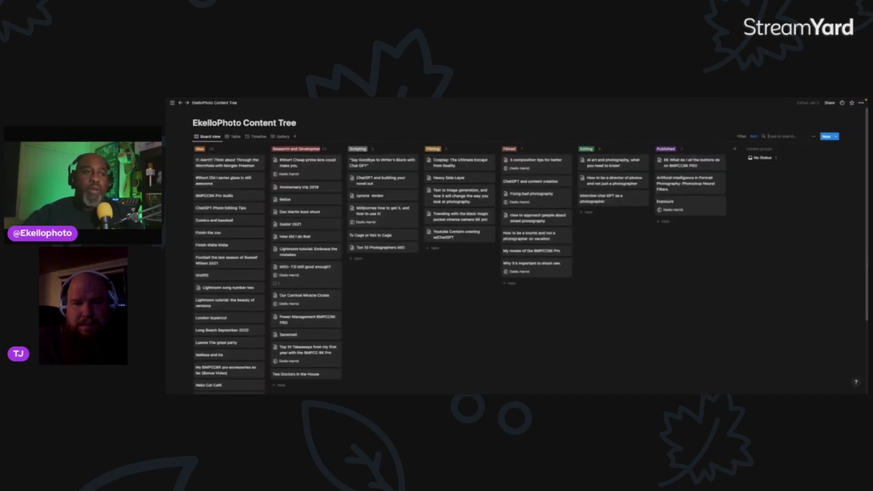
key("ctrl+backslash")
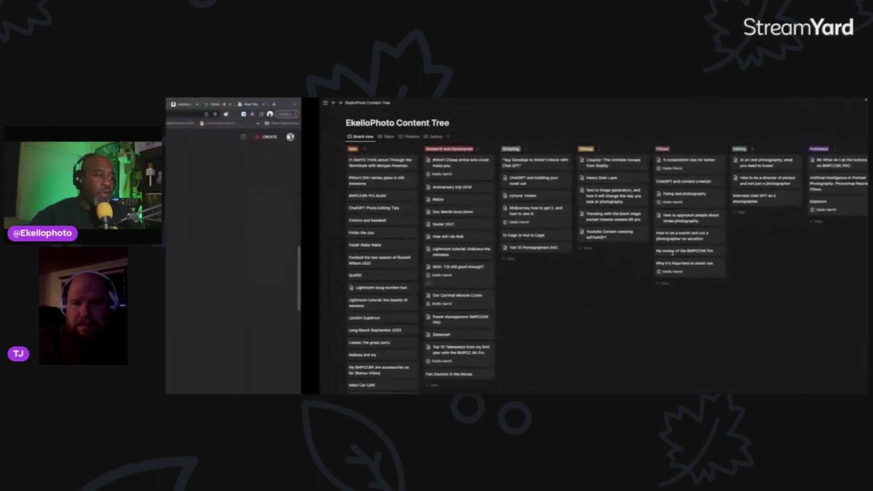
key("ctrl+backslash")
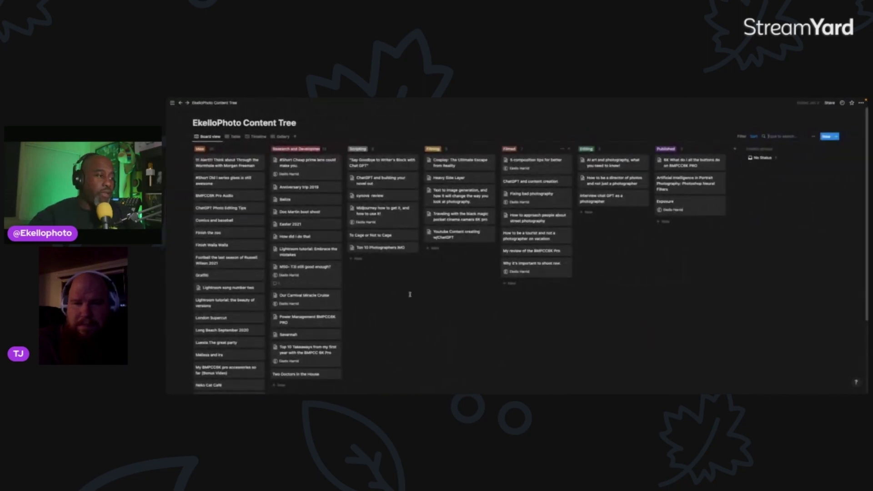
scroll(410, 295, "down", 3)
scroll(409, 294, "up", 3)
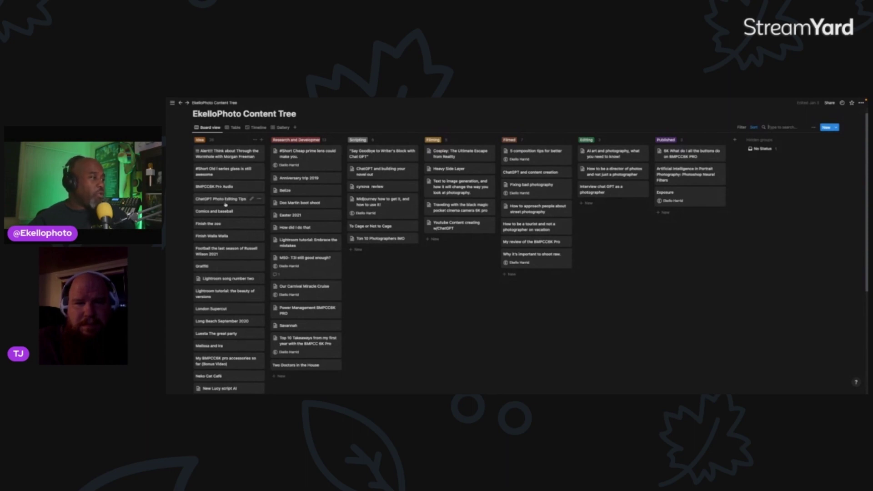
scroll(225, 205, "down", 2)
scroll(225, 205, "down", 1)
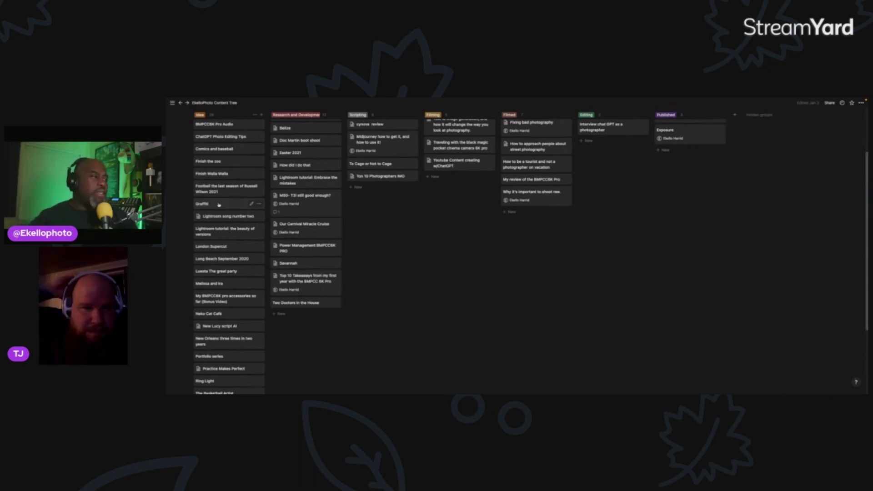
- Open the Graffiti idea's Notion page and select all of its Brief SEO Description text
left_click(219, 205)
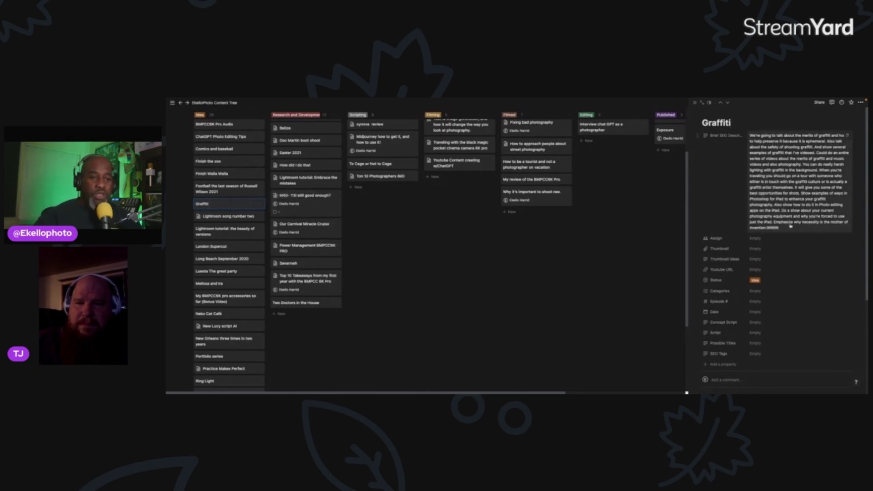
left_click(785, 199)
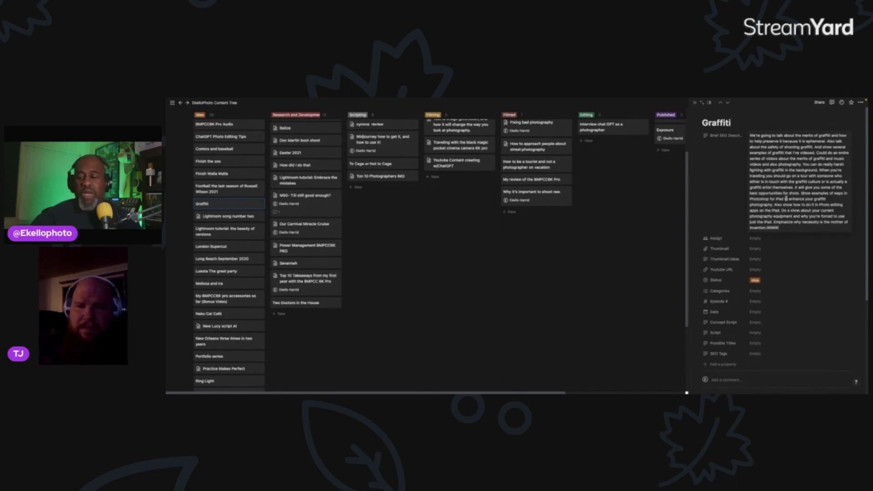
key("ctrl+a")
key("super+c")
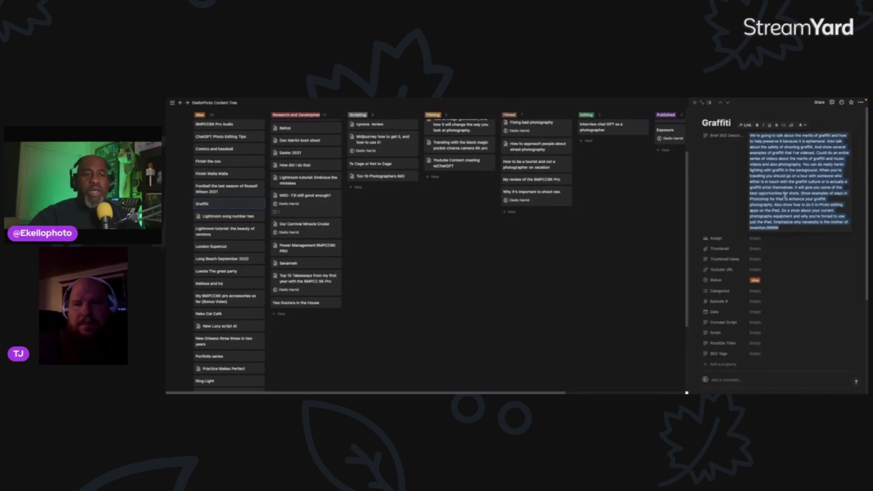
- Start a new ChatGPT chat, then reload the page and confirm resending the form data
key("ctrl+Left")
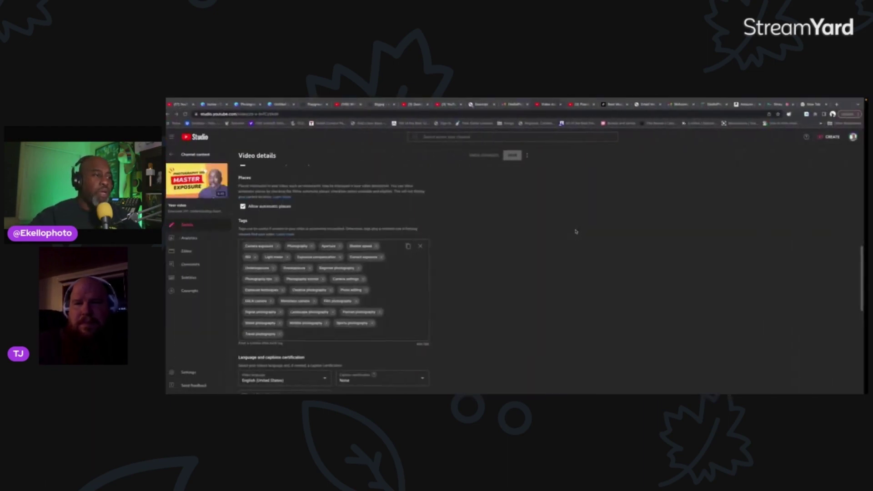
key("ctrl+Left")
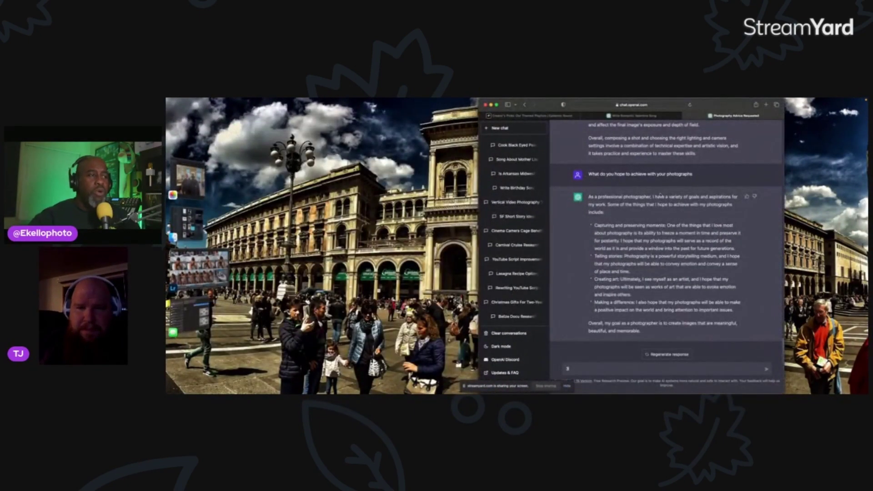
left_click(500, 128)
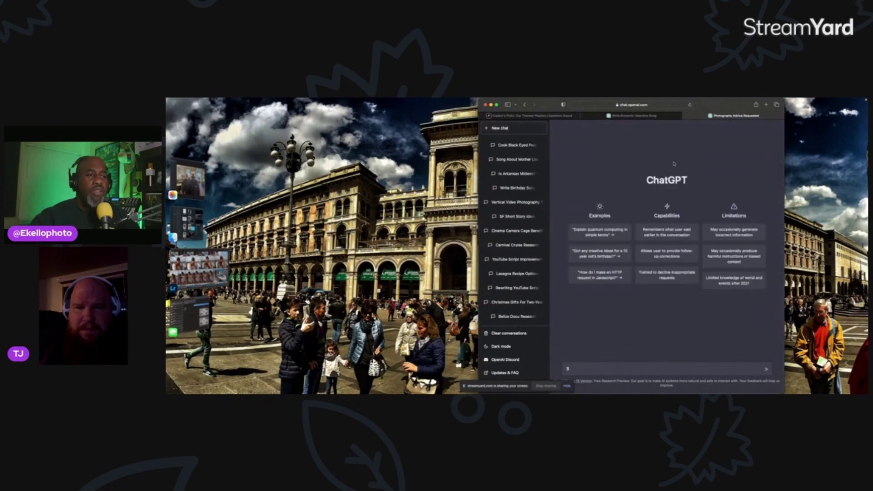
left_click(691, 106)
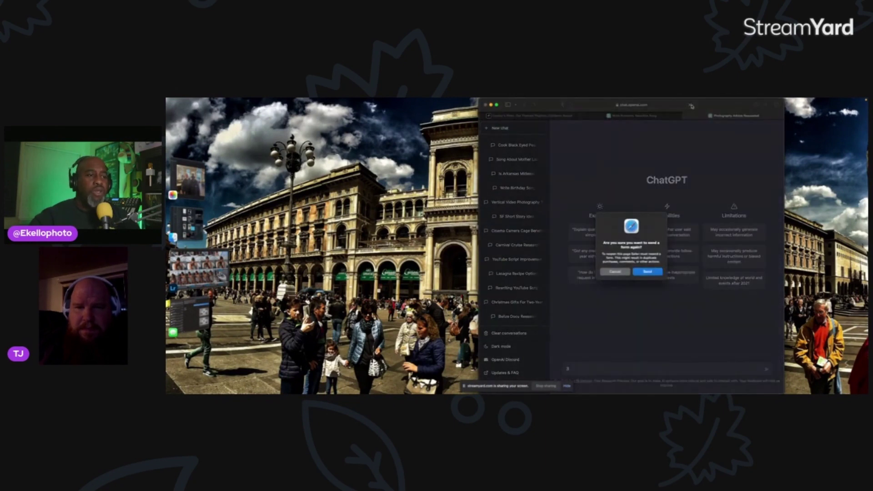
left_click(653, 271)
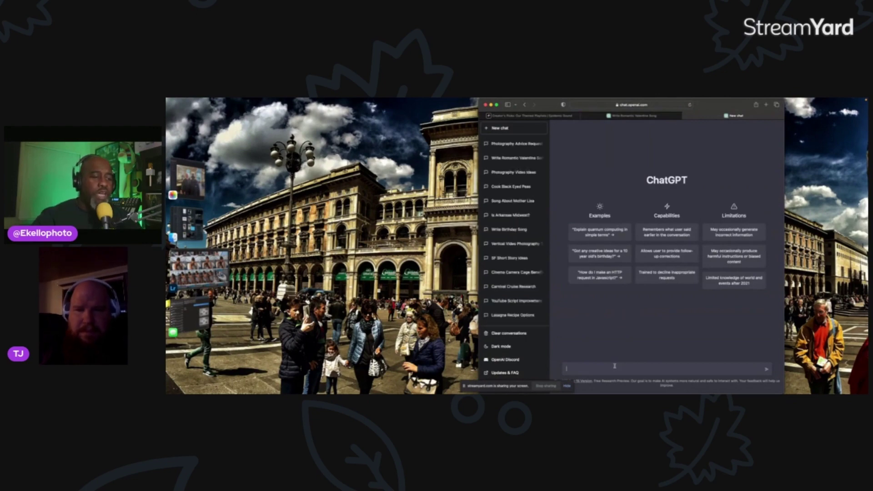
key("ctrl+Right")
key("ctrl+Right")
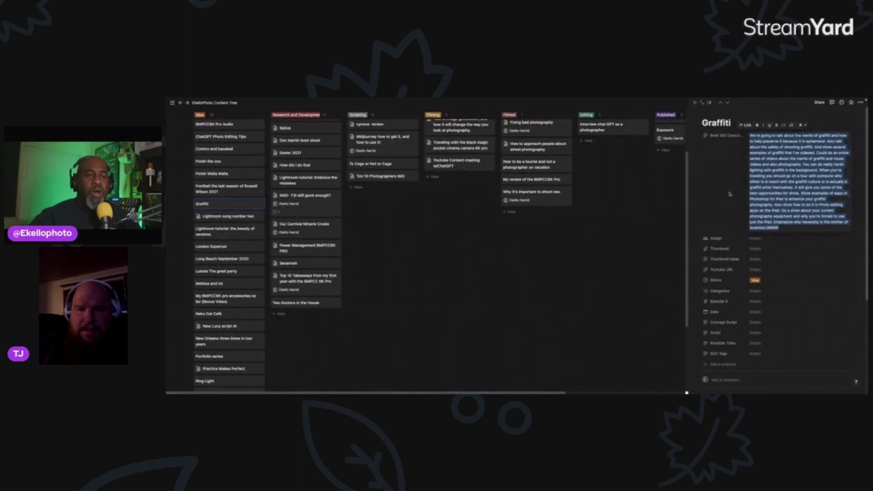
key("ctrl+Left")
key("ctrl+Left")
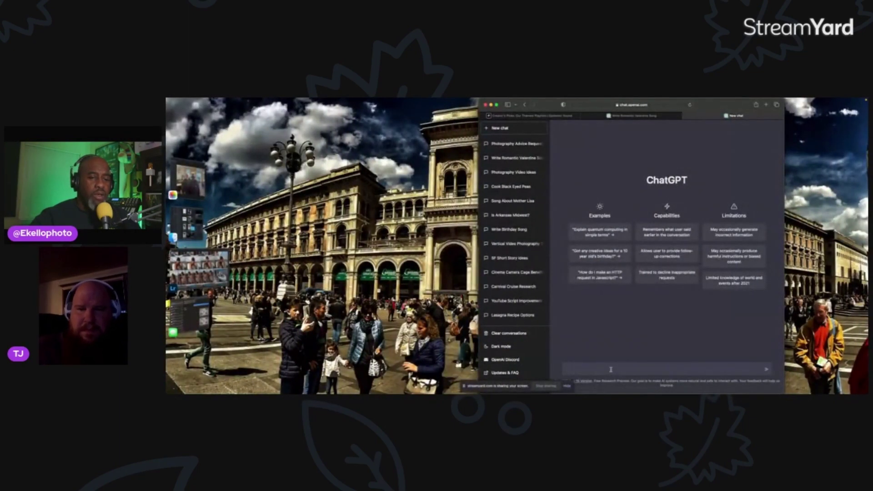
key("ctrl+Right")
key("ctrl+Right")
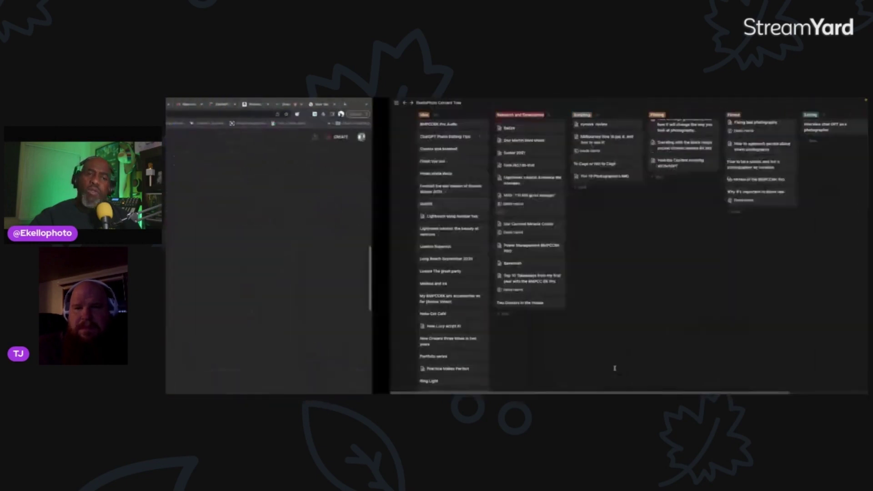
key("ctrl+Left")
key("ctrl+Left")
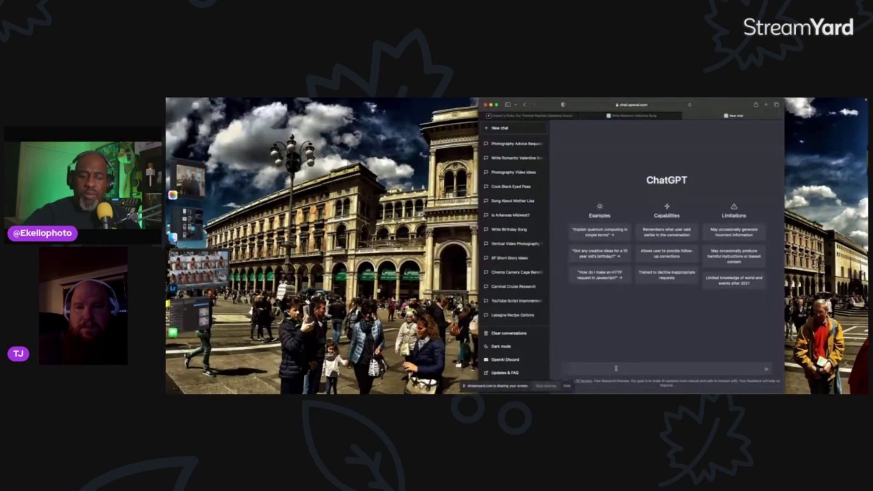
- Dictate the graffiti video idea paragraph into ChatGPT and send it for suggestions
left_click(616, 368)
key("ctrl")
key("ctrl")
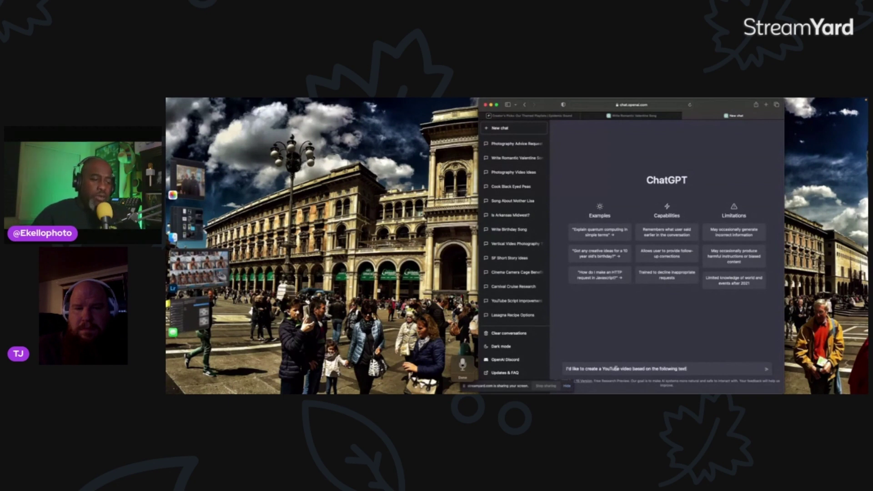
key("super+v")
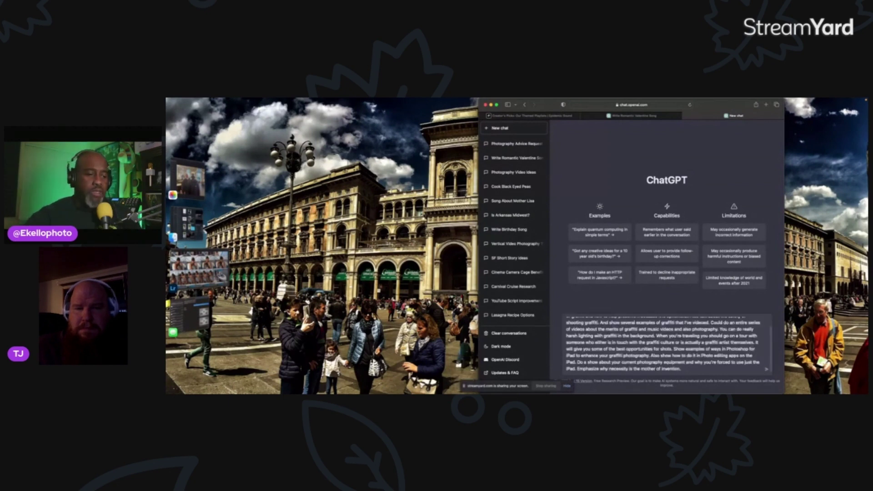
left_click(767, 370)
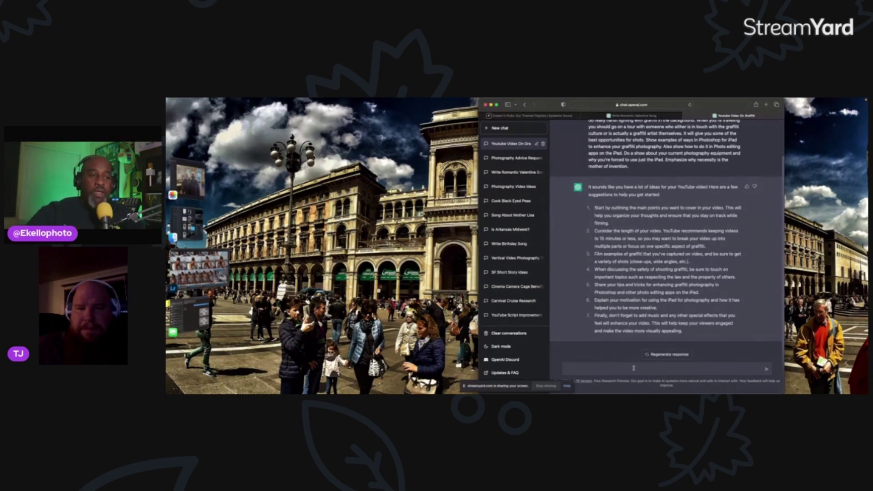
- Dictate a request for a sincere, funny, slightly snarky script, then delete the stray partial word
key("ctrl")
key("ctrl")
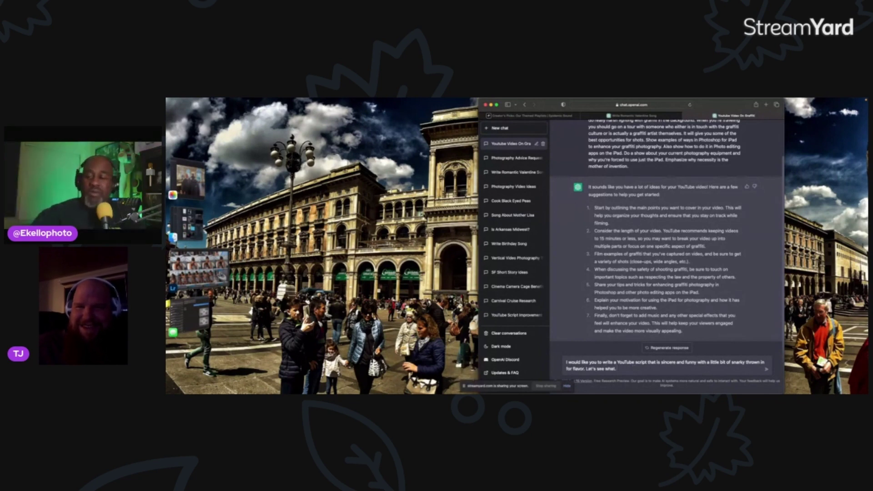
key("BackSpace")
key("BackSpace")
key("BackSpace")
key("BackSpace")
key("BackSpace")
key("BackSpace")
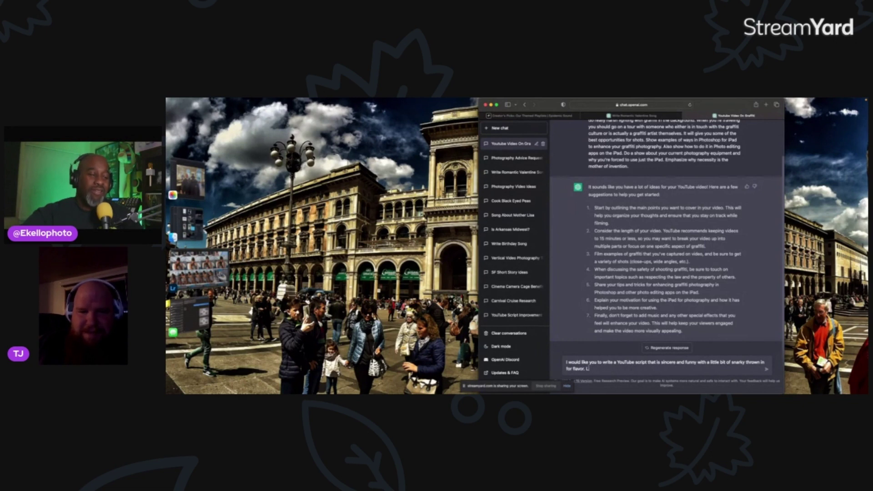
- Send the request and get the script 'The Merits of Graffiti: An Unconventional Perspective'
key("Return")
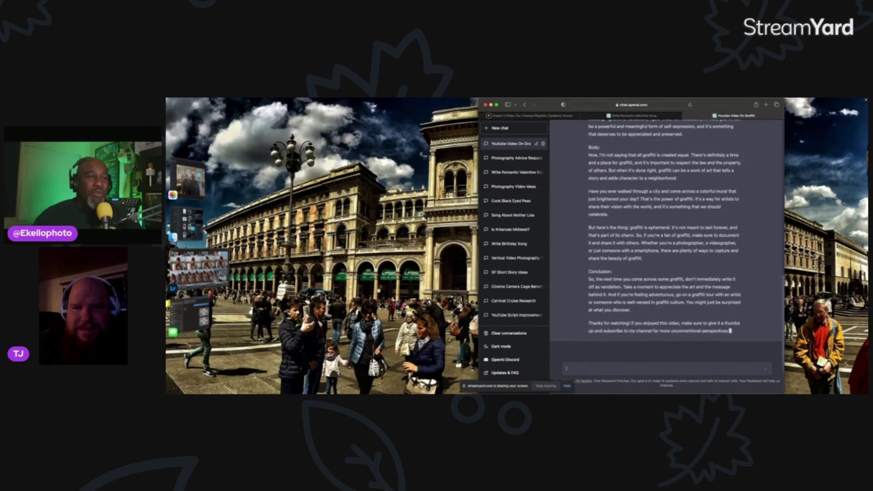
scroll(644, 300, "up", 2)
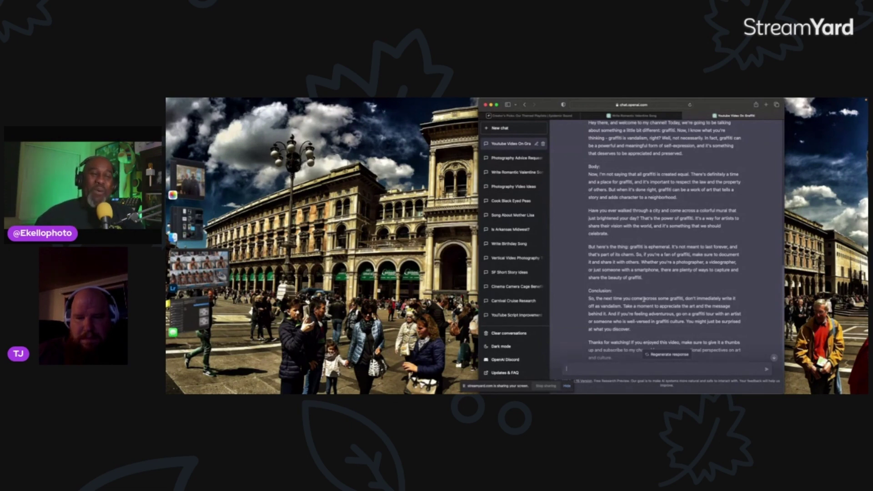
scroll(643, 299, "down", 2)
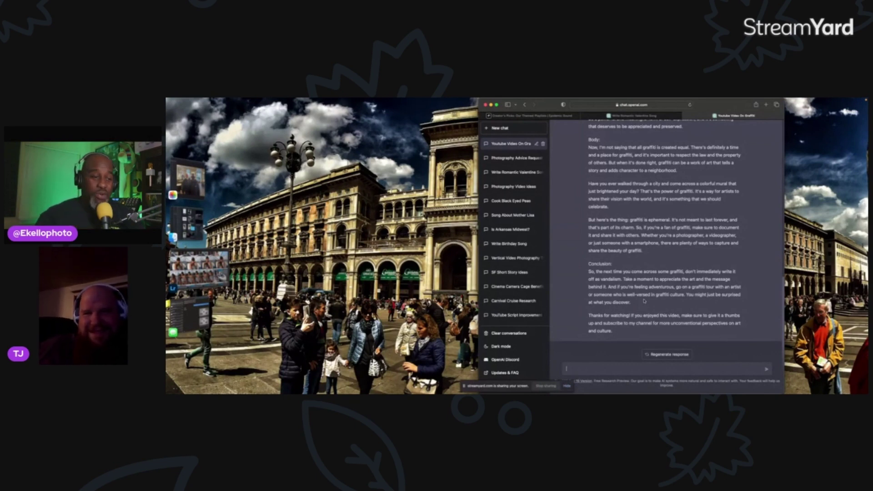
left_click(582, 366)
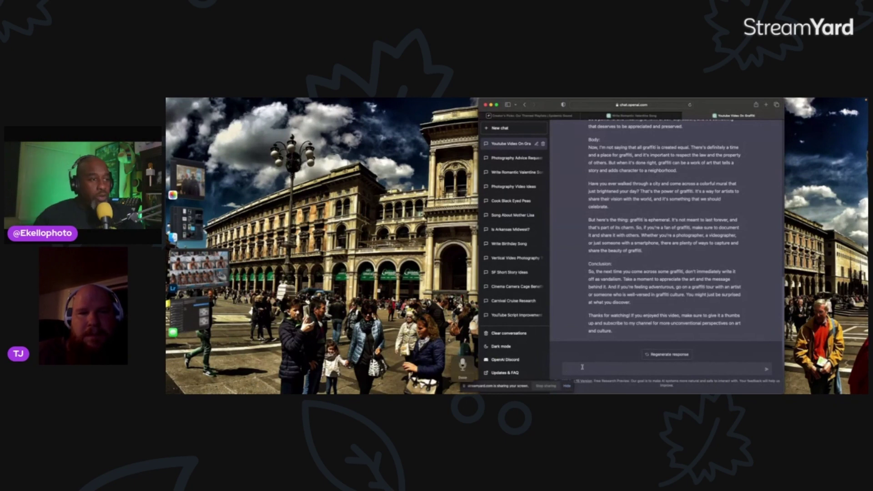
- Ask ChatGPT to rewrite the script with a channel call to action ending 'love the camera you're with.'
type("Rewrite the same")
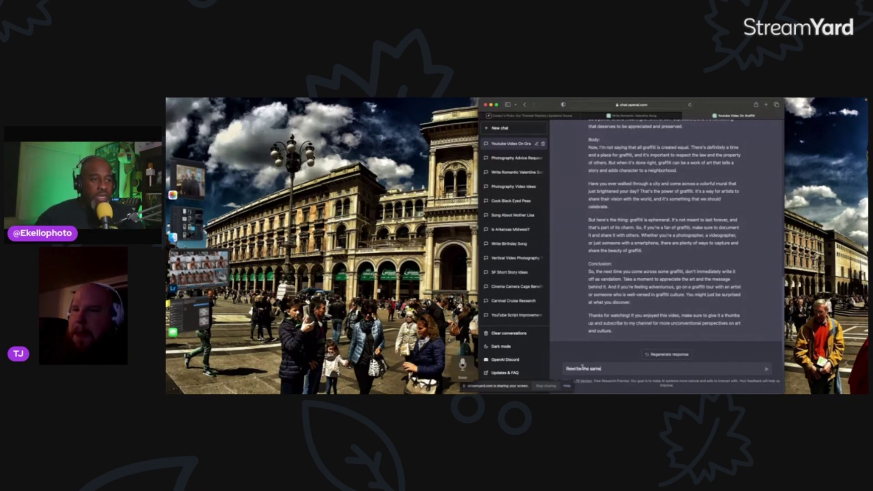
type(" script exactly the same way")
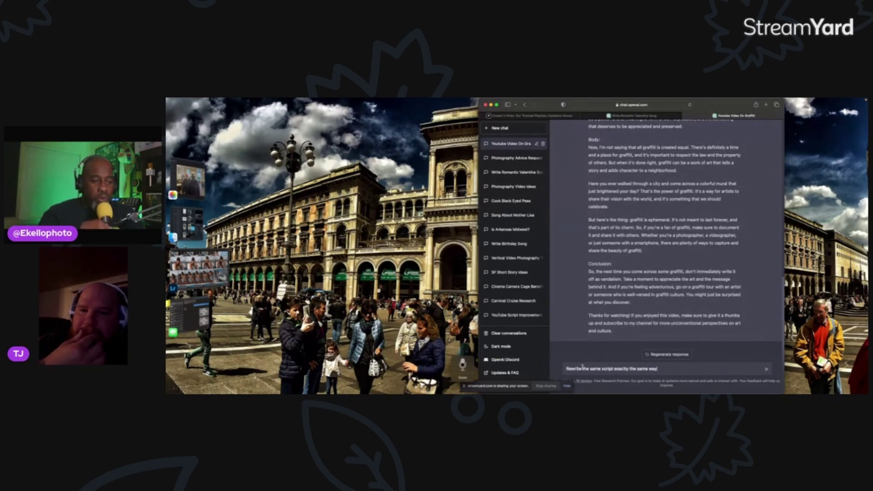
type(", but put a call to action at the end")
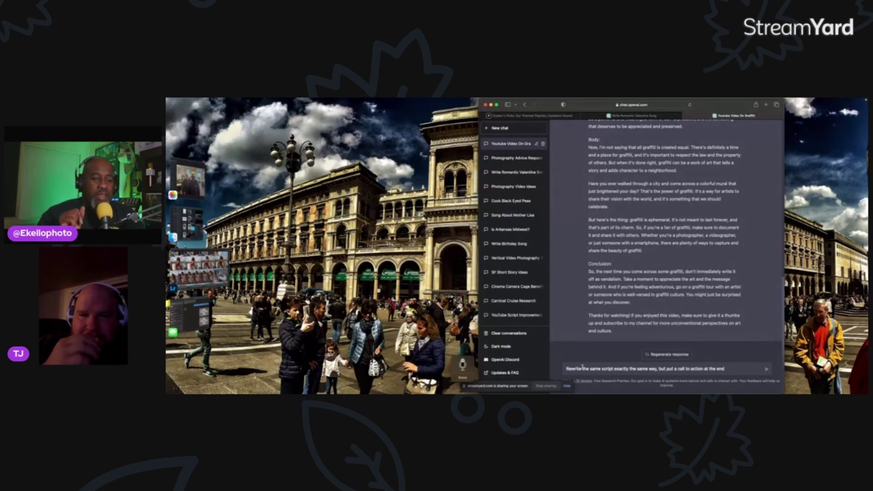
type(" and make it")
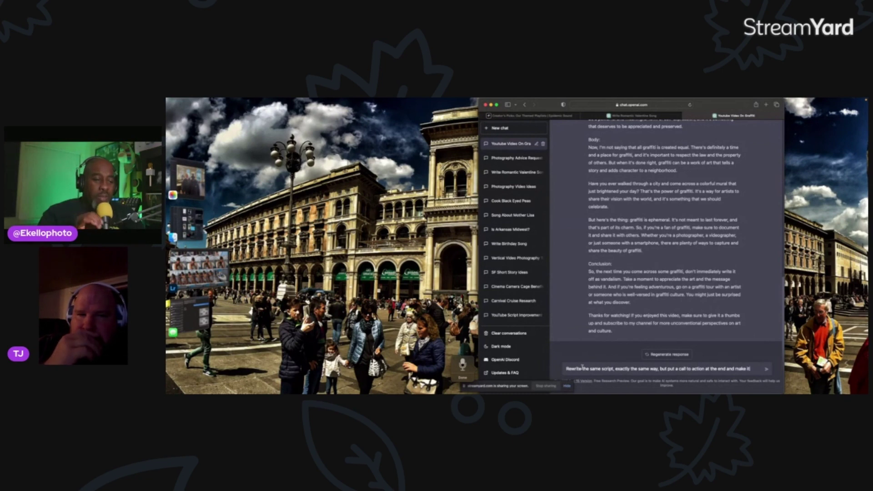
type(" about the")
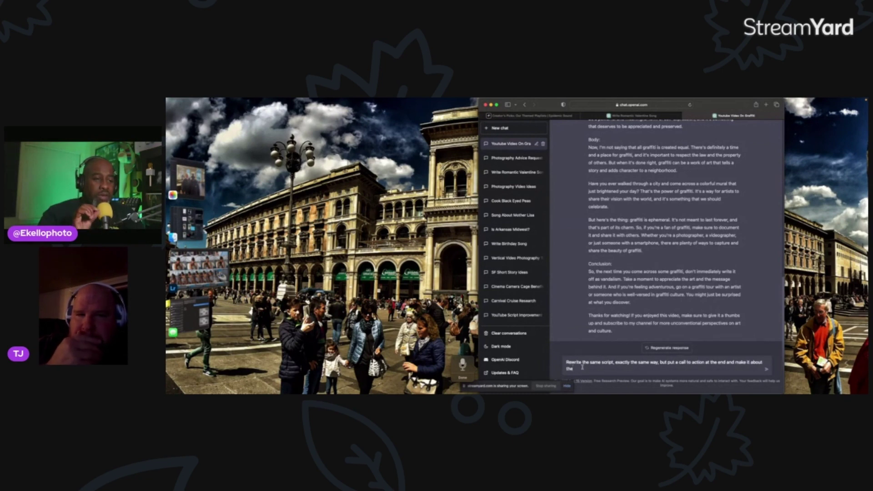
type(" channel Ekellophoto")
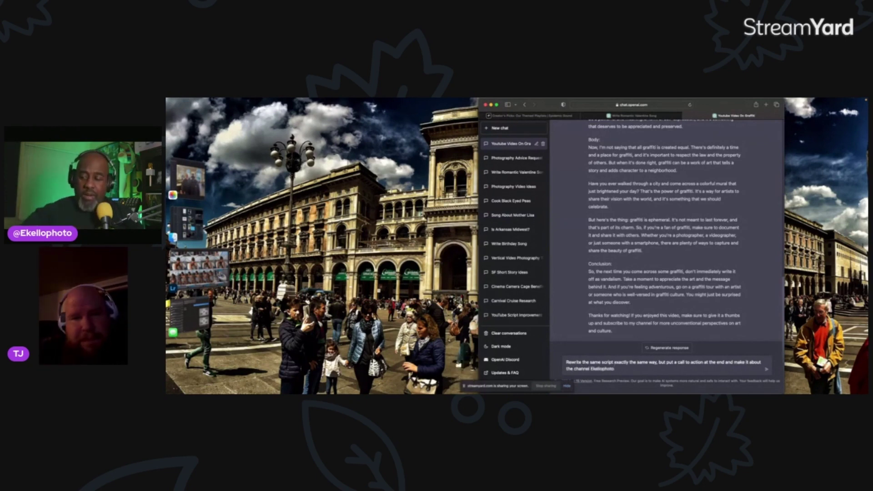
type(".  Also, finish the entire script with the phrase")
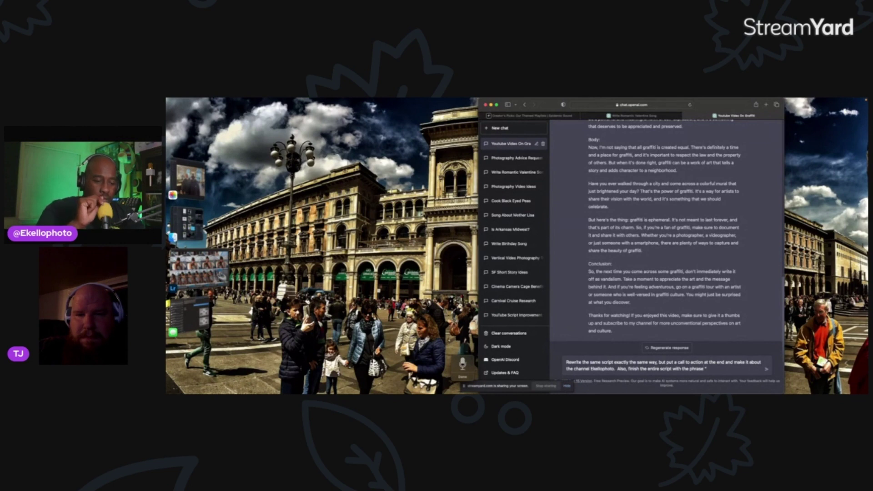
type(" \"love the camera you're with.")
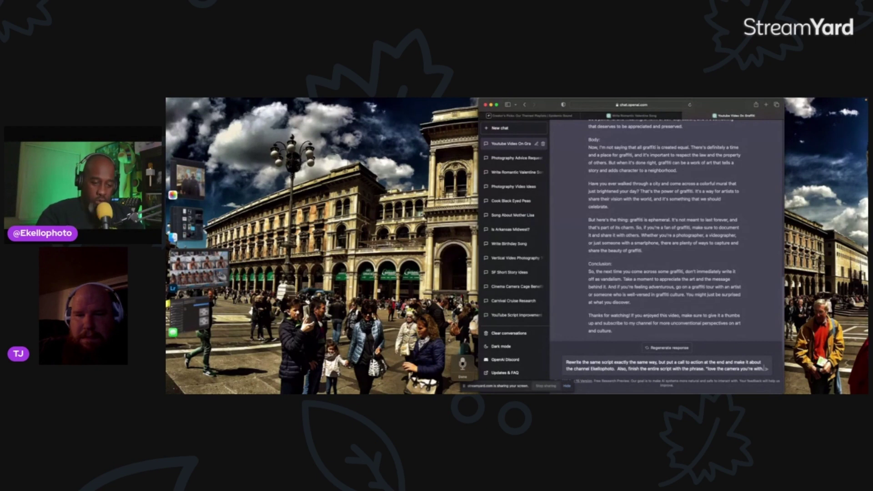
key("Return")
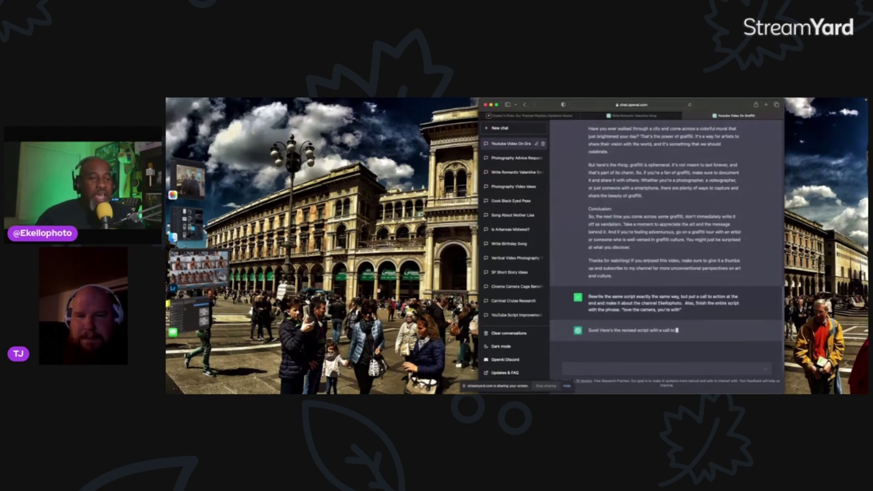